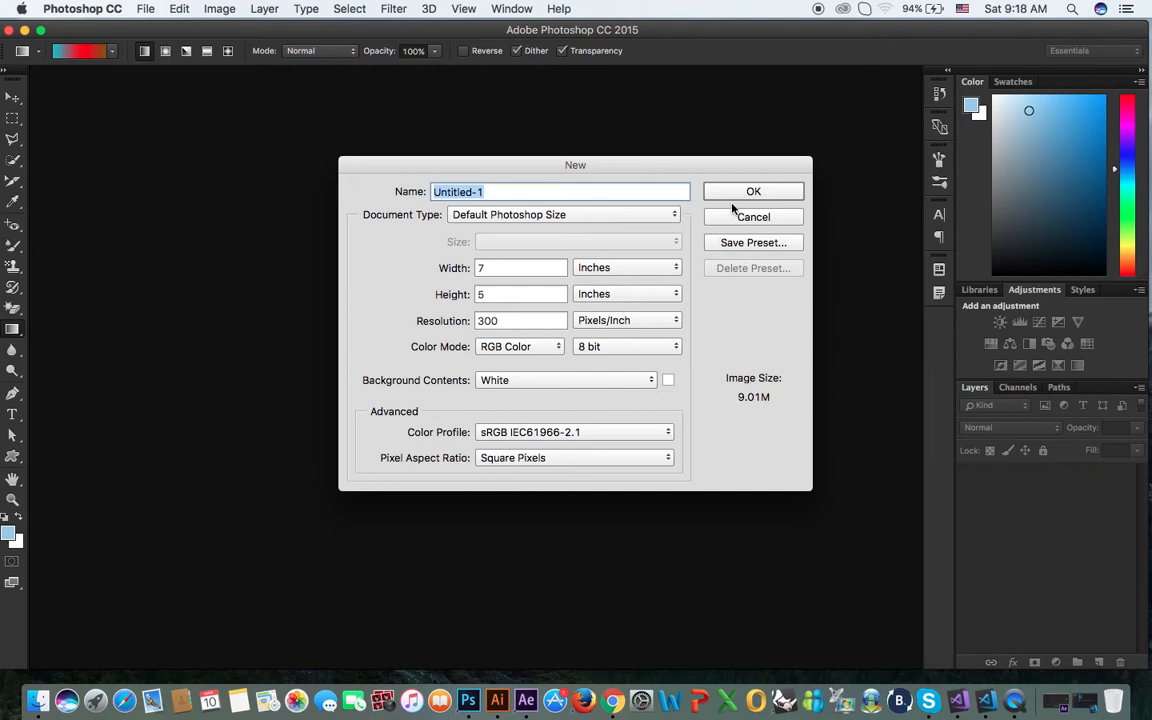
- Create a 7 by 5 inch document at 300 pixels/inch and choose the orange-yellow-orange preset for the Gradient tool
click(731, 191)
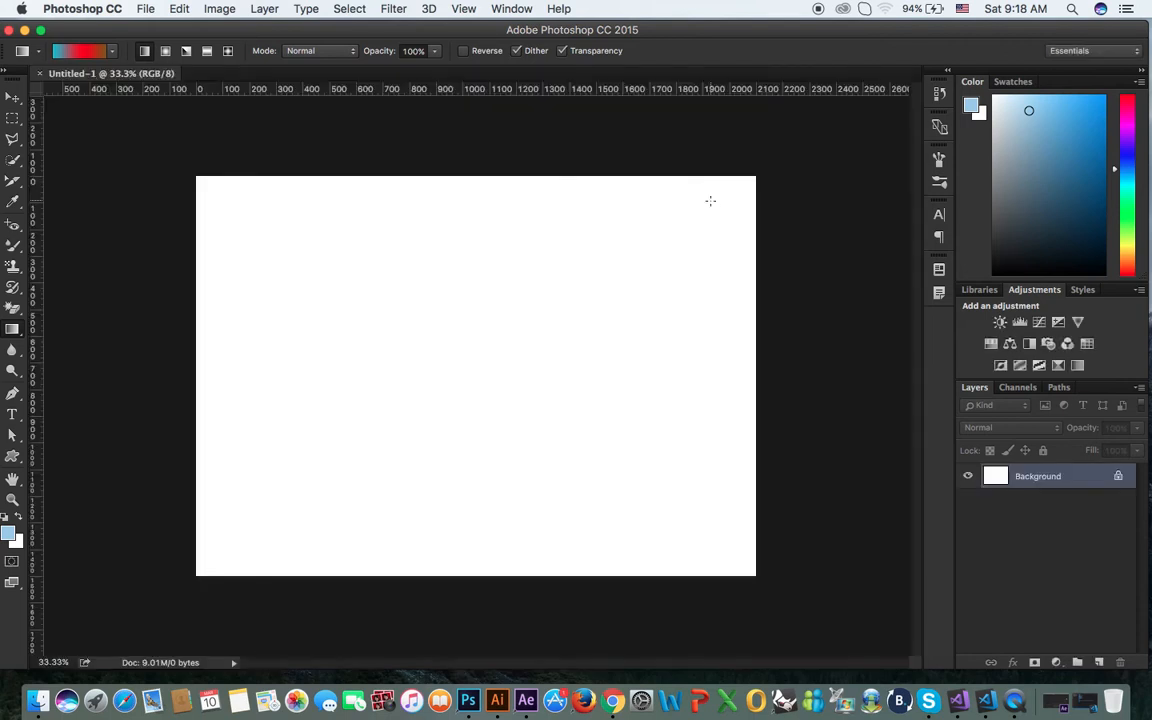
click(12, 329)
click(49, 330)
click(108, 52)
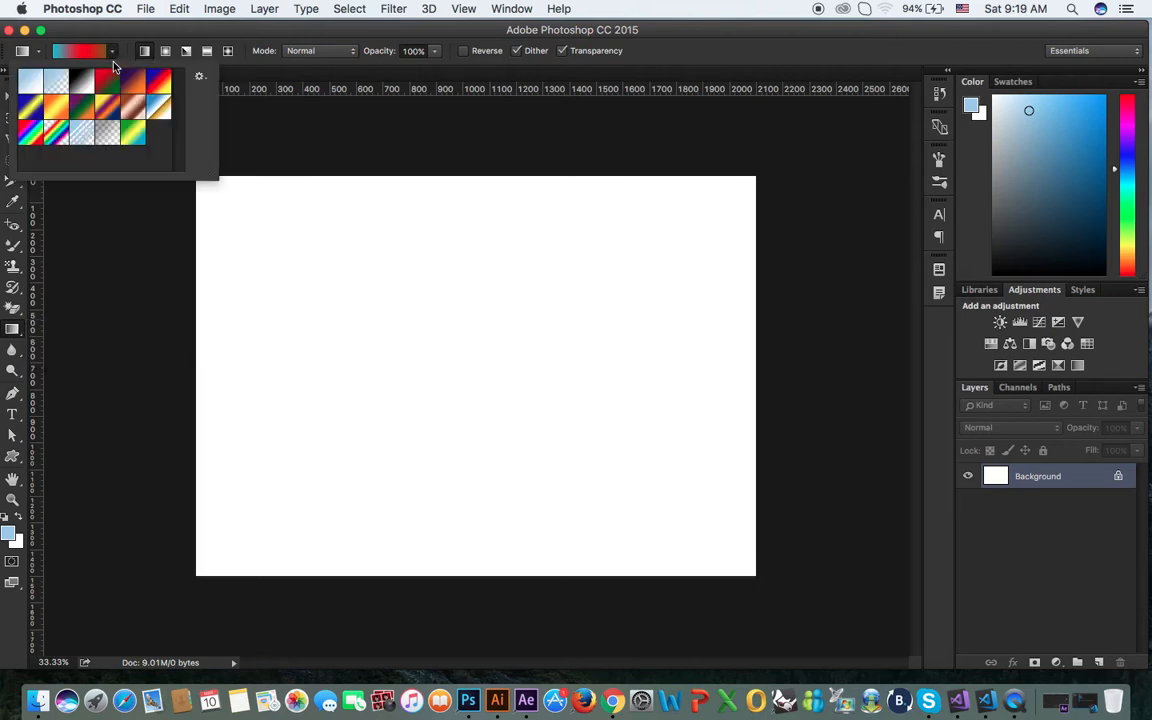
click(60, 118)
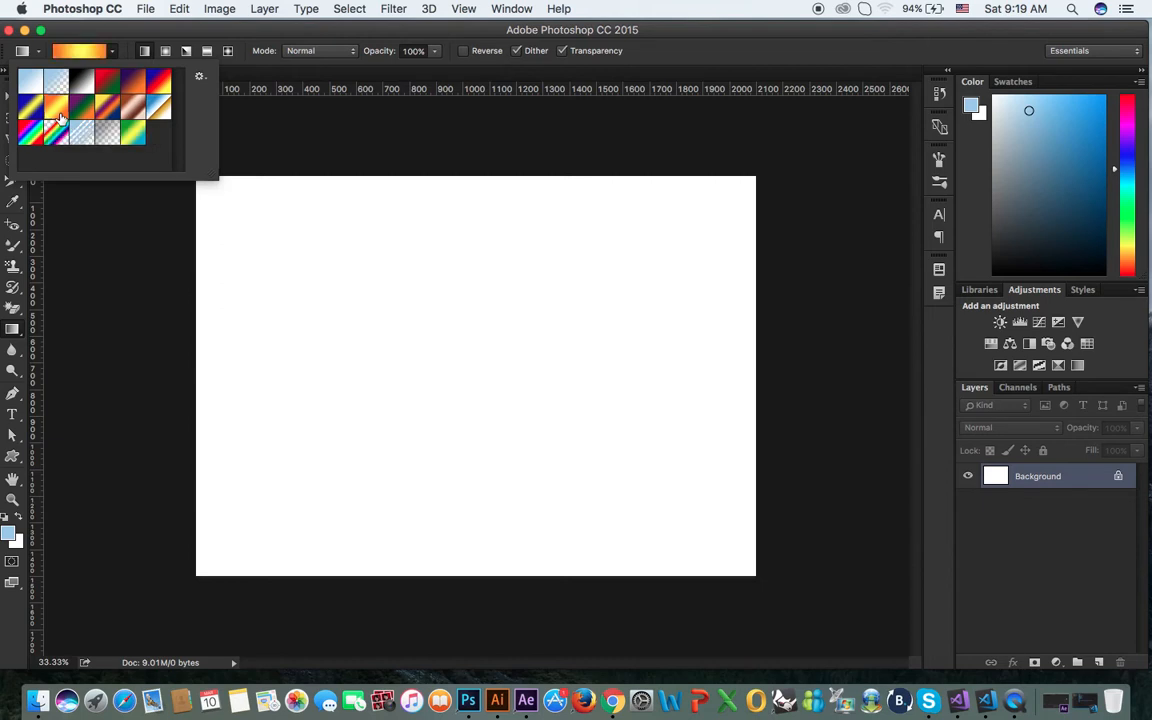
click(645, 63)
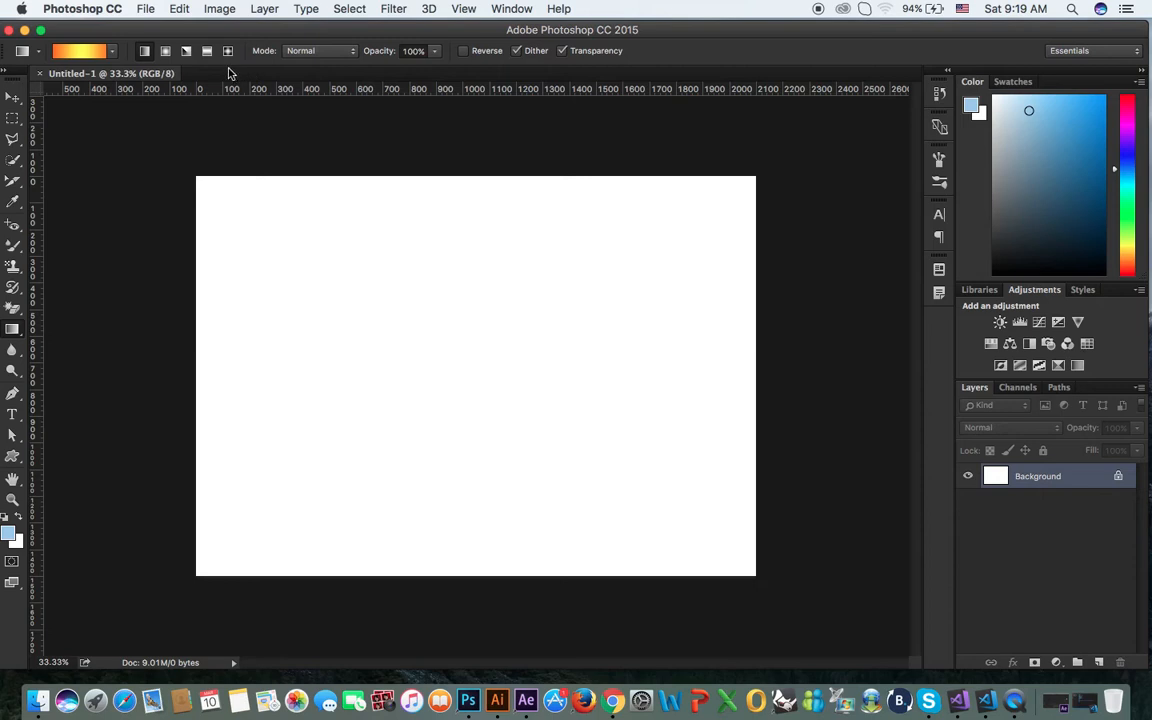
click(166, 53)
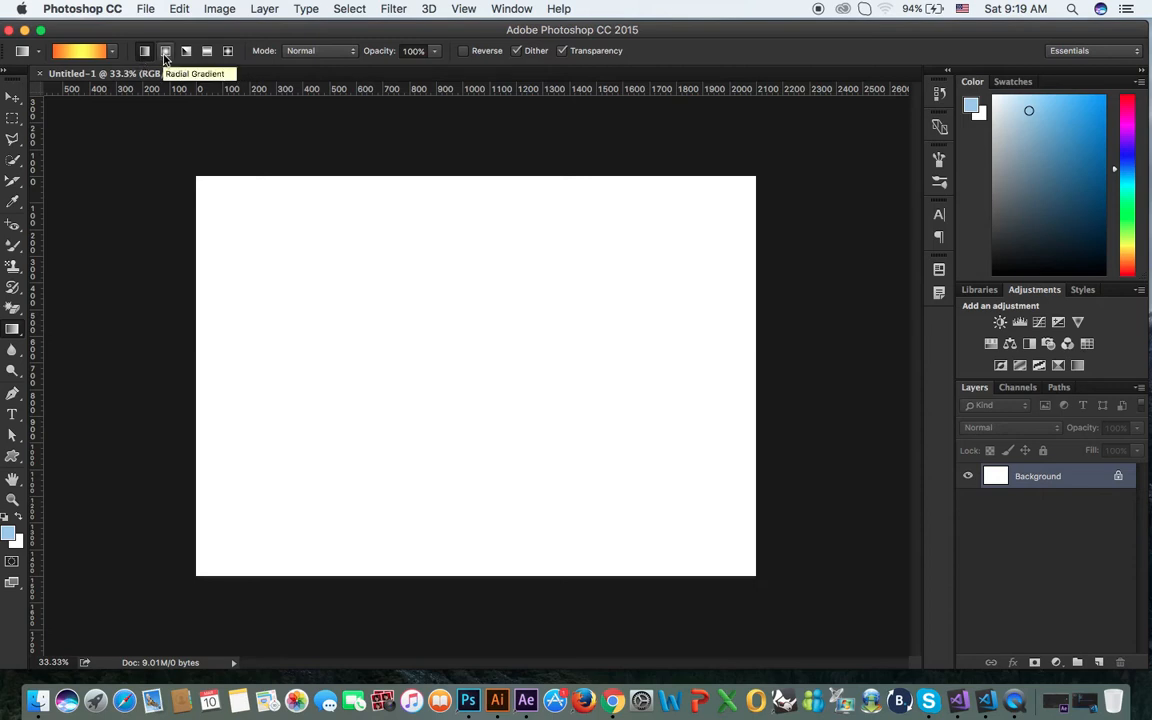
click(187, 53)
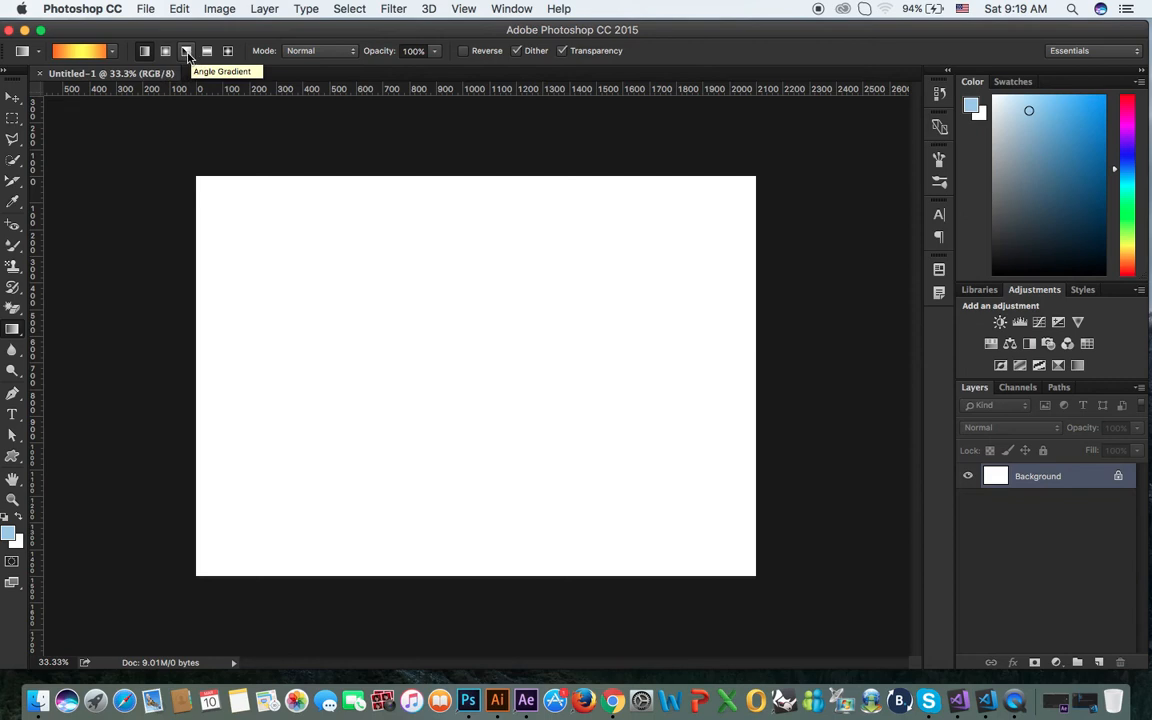
click(207, 54)
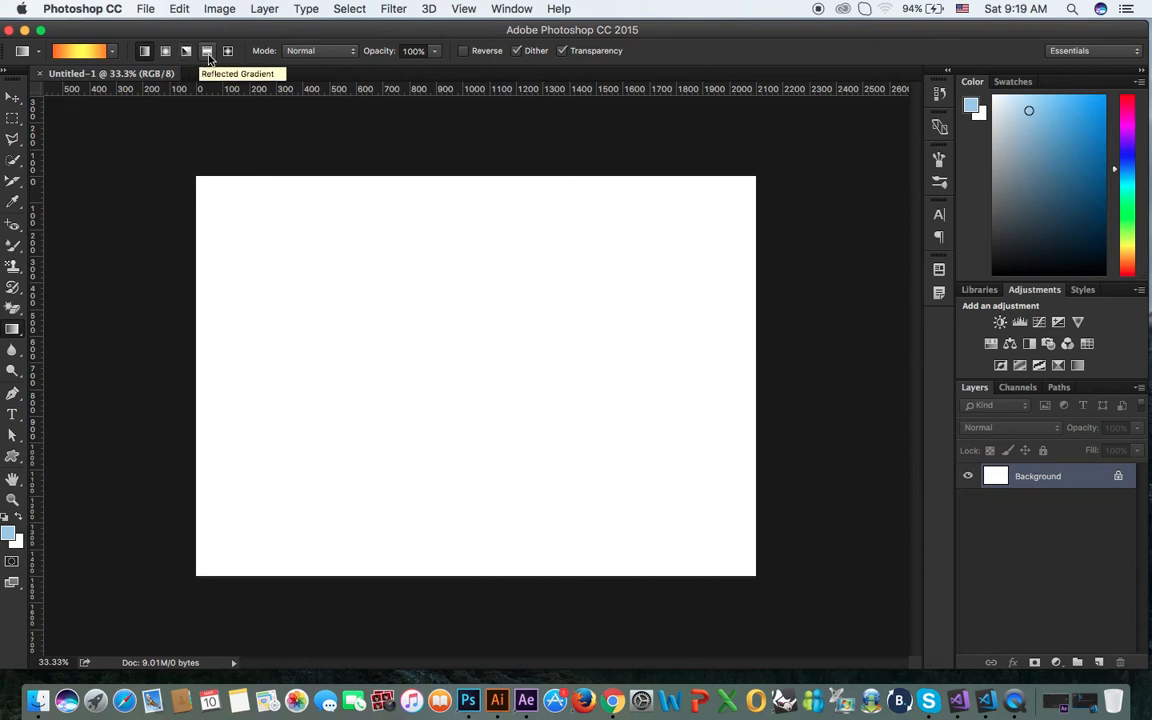
click(228, 52)
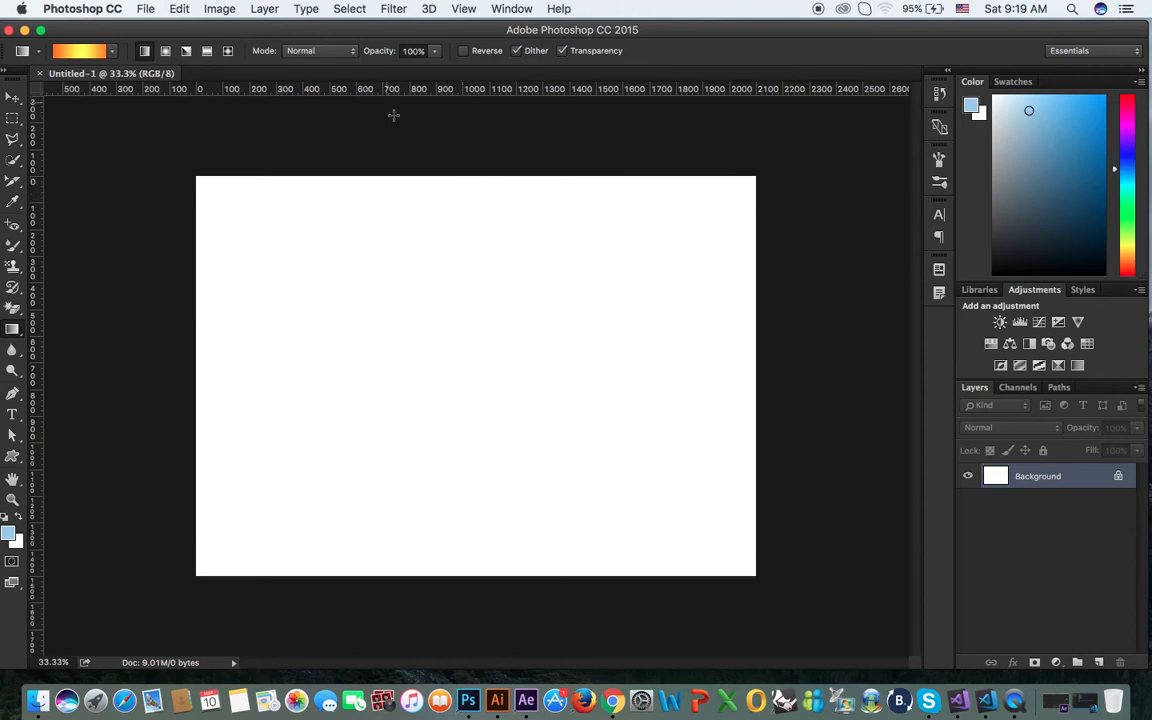
- Try a linear gradient running straight down from the middle of the canvas's upper edge twice, undoing each attempt
drag(478, 176, 479, 425)
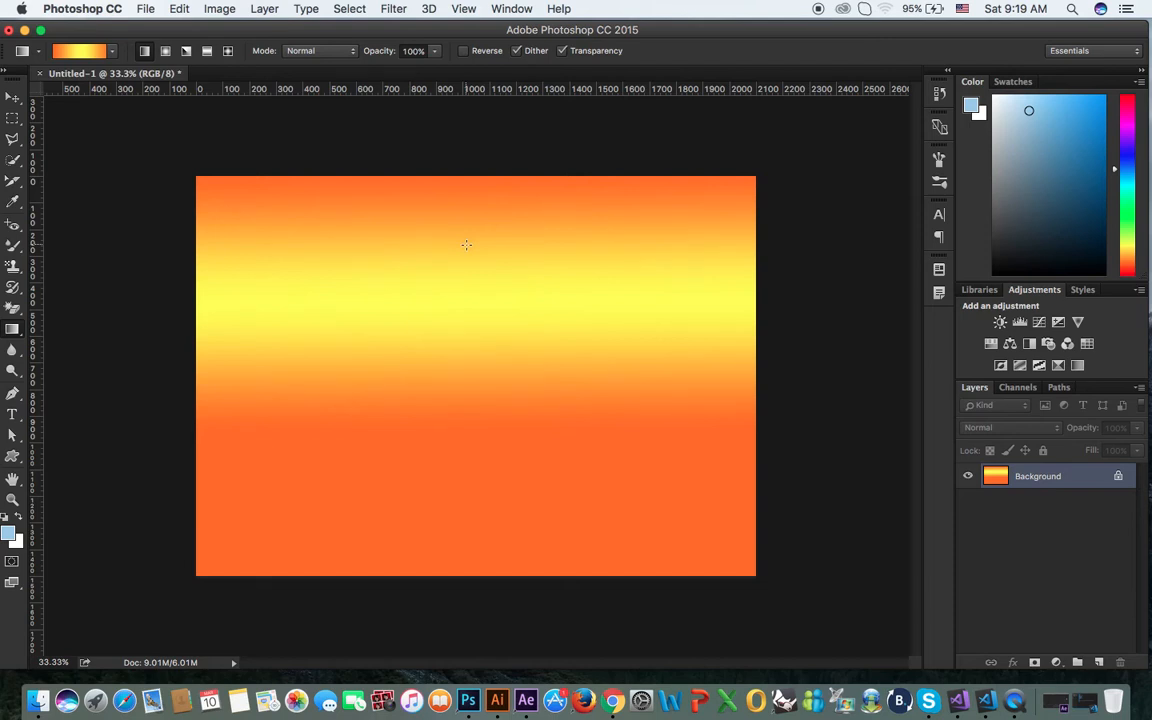
key(super+z)
drag(472, 177, 474, 387)
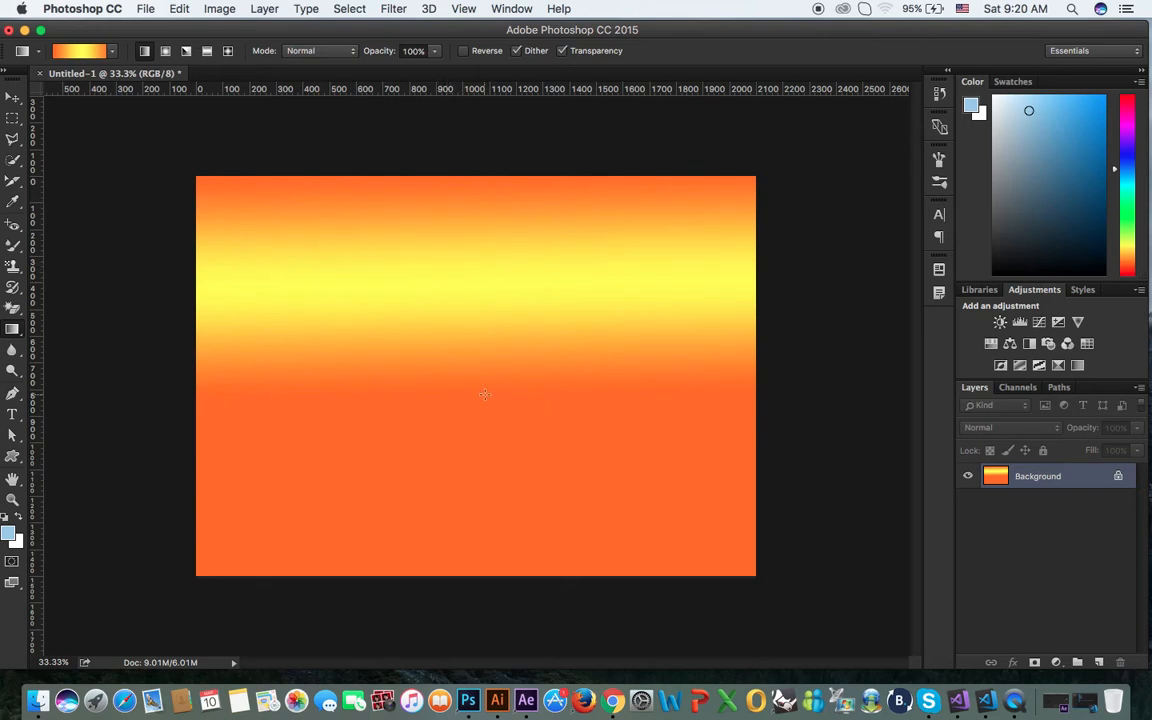
key(F12)
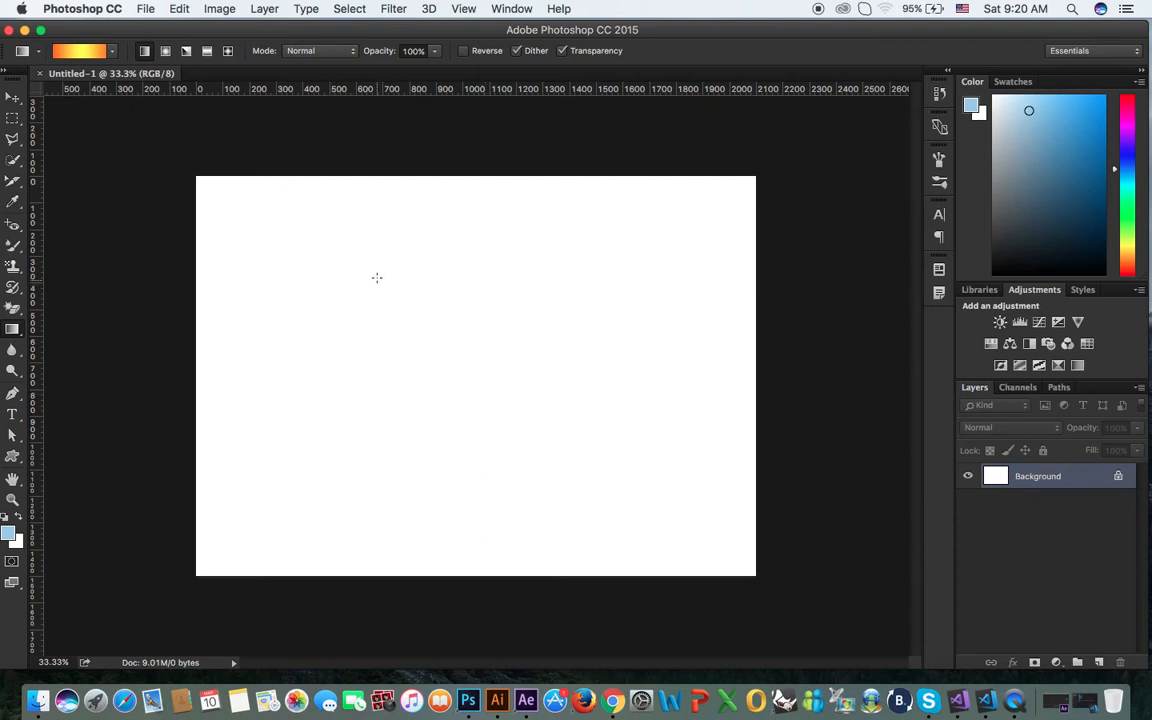
- Try radial gradients starting near the canvas's upper edge, its center and its upper-right corner, undoing each one
click(165, 50)
drag(472, 197, 470, 432)
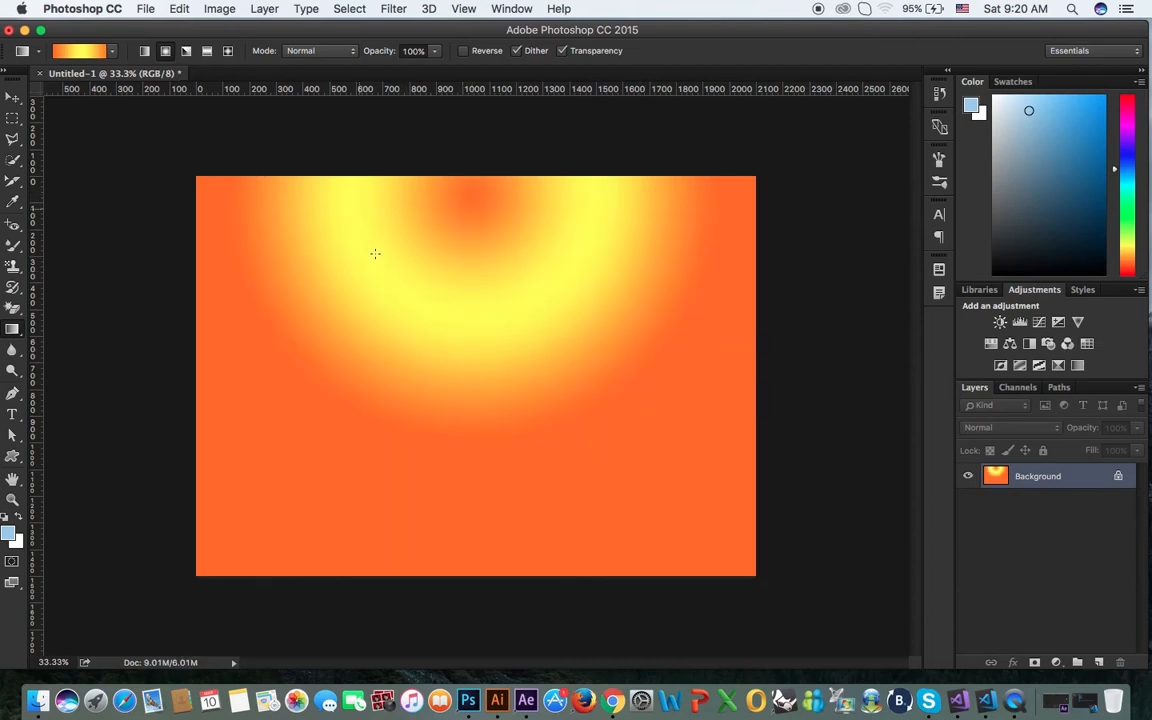
key(super+z)
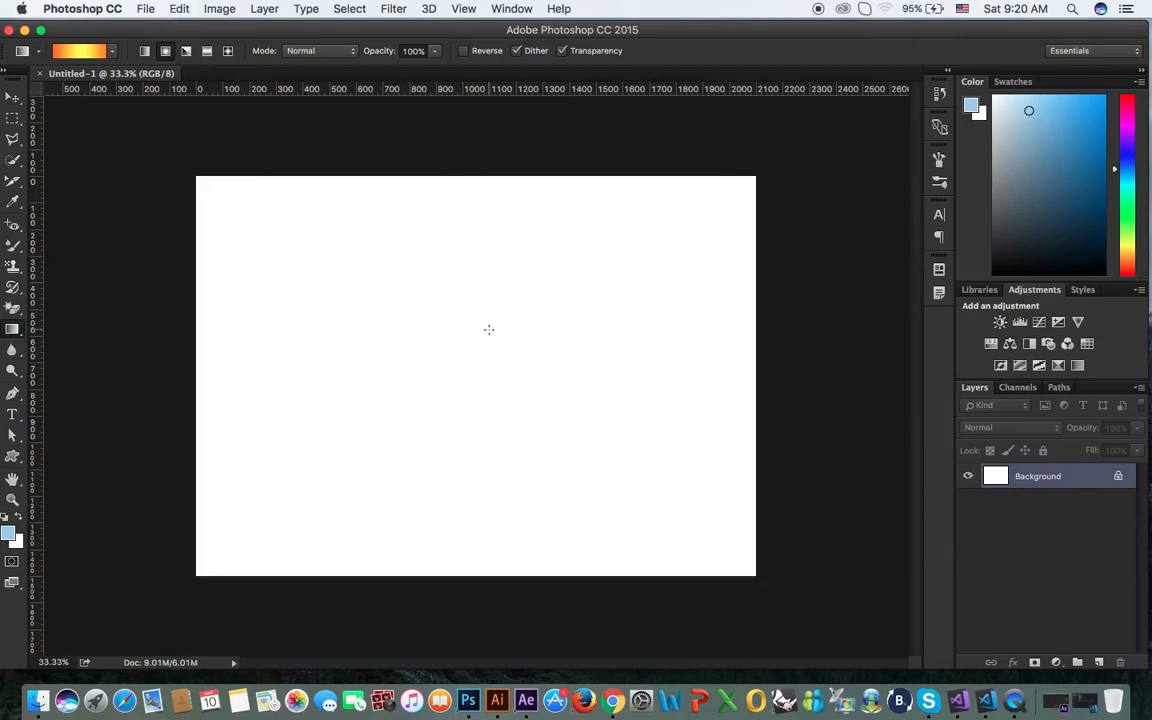
drag(494, 364, 488, 411)
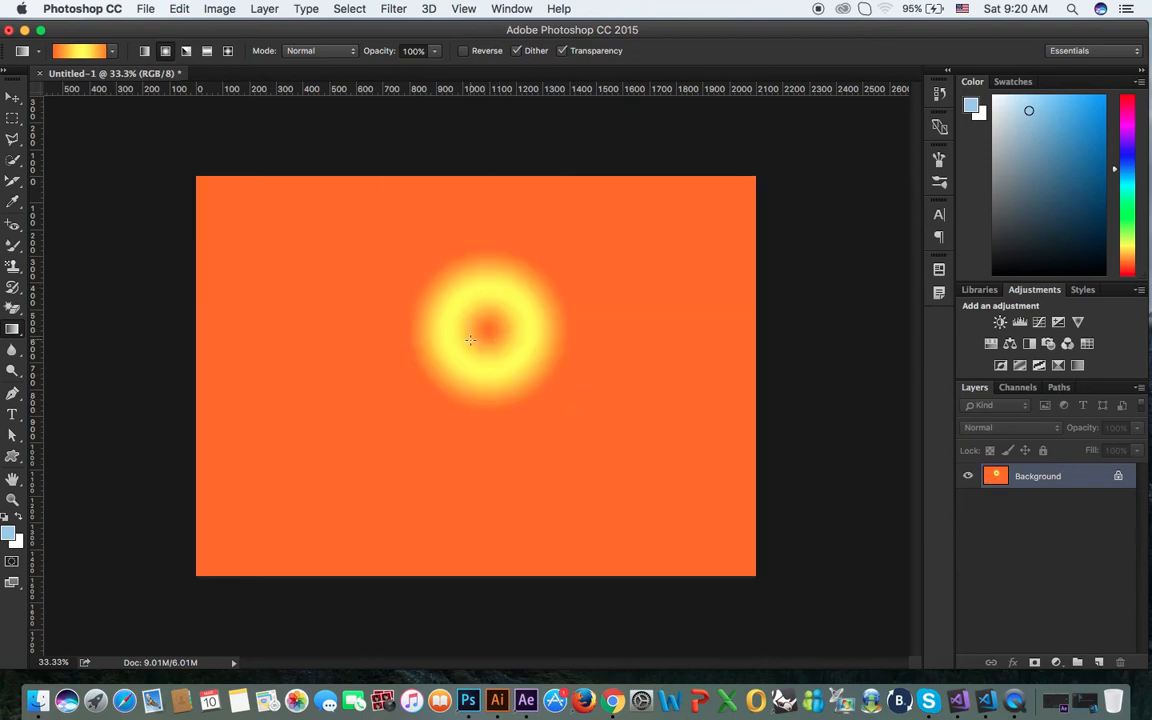
key(super+z)
drag(740, 193, 246, 540)
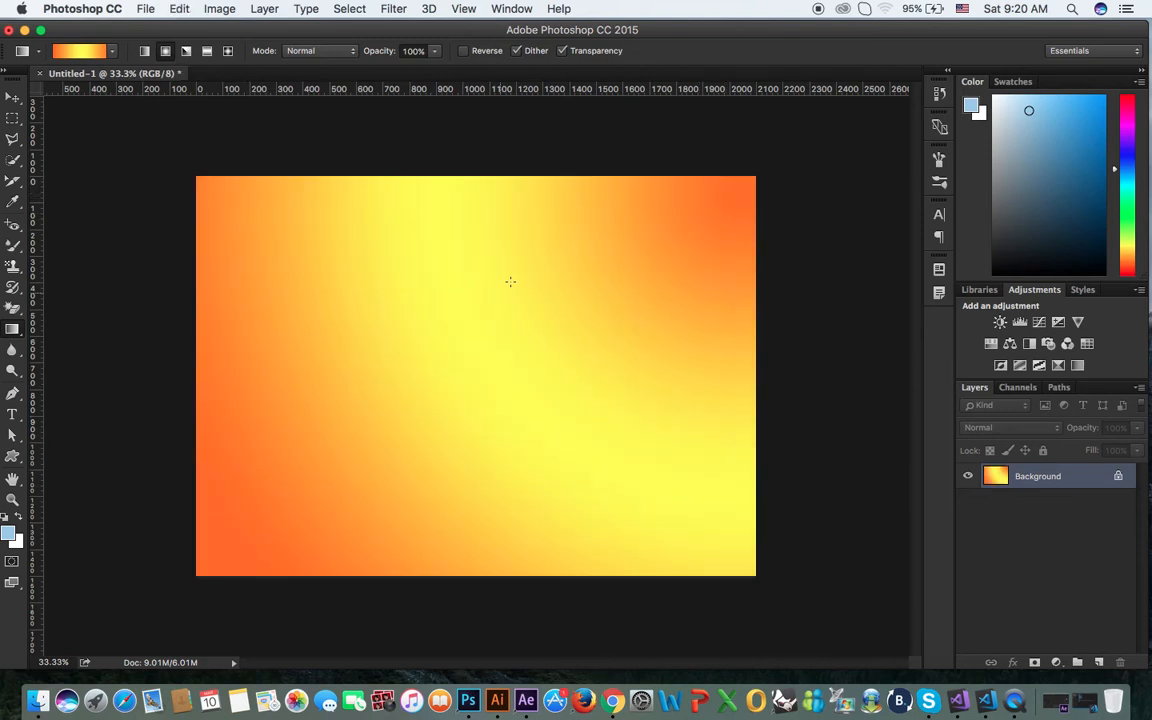
key(super+z)
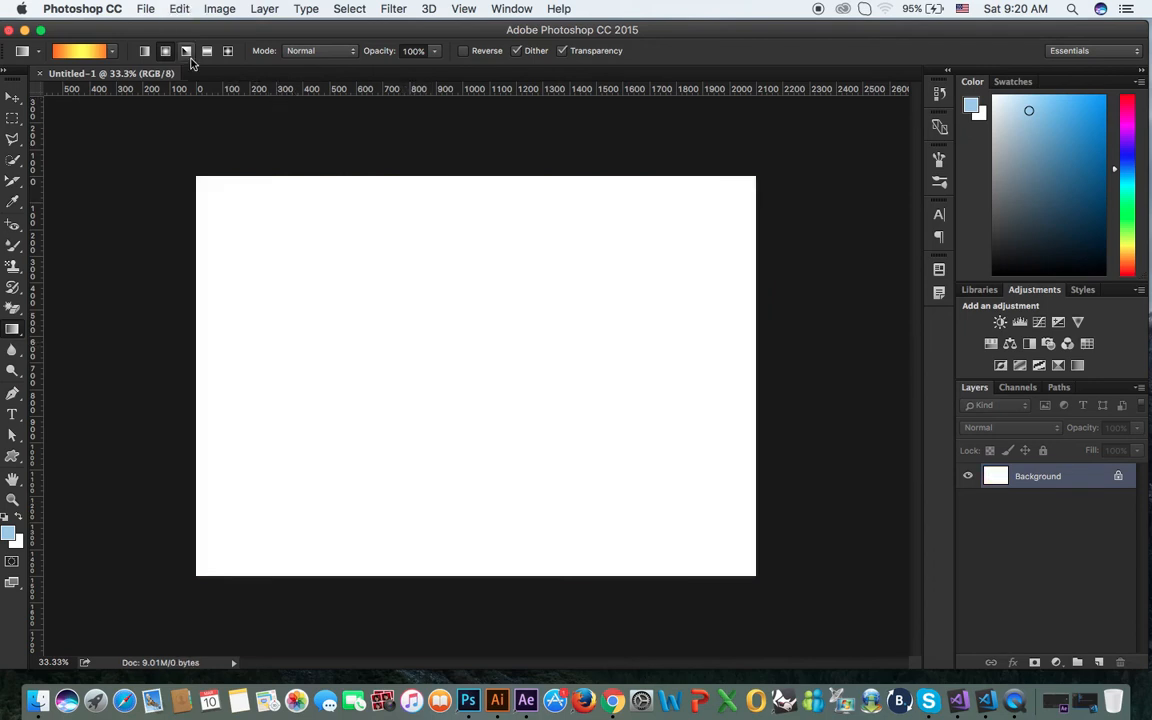
- Try two downward angle gradients on the canvas with the orange-yellow-orange preset, undoing each one
click(186, 52)
drag(466, 237, 473, 436)
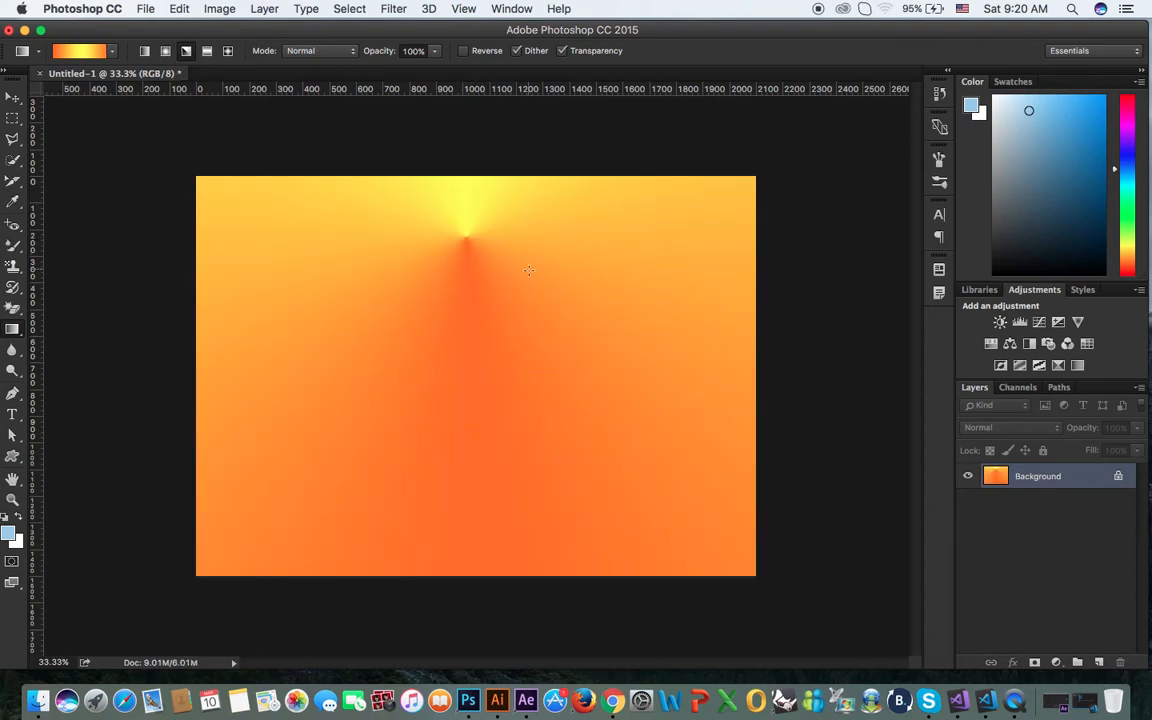
key(ctrl+z)
drag(478, 167, 486, 617)
key(ctrl+z)
- Try a reflected gradient running downward through the middle of the canvas, and undo it
click(208, 52)
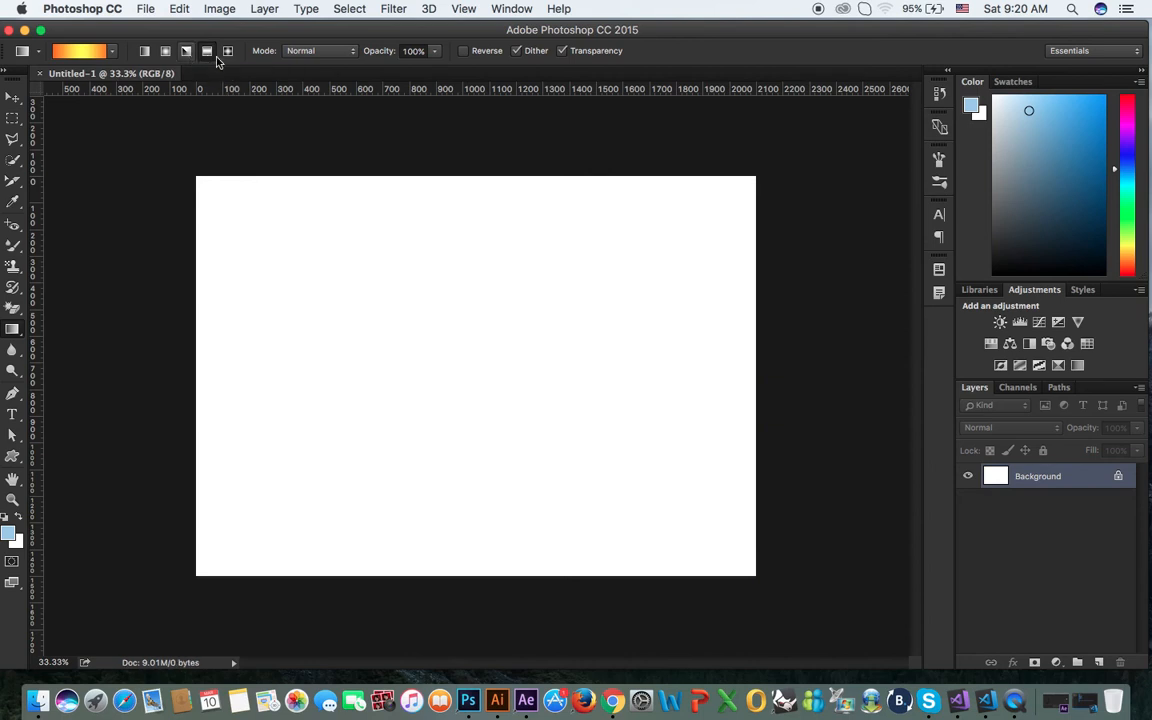
drag(477, 212, 490, 447)
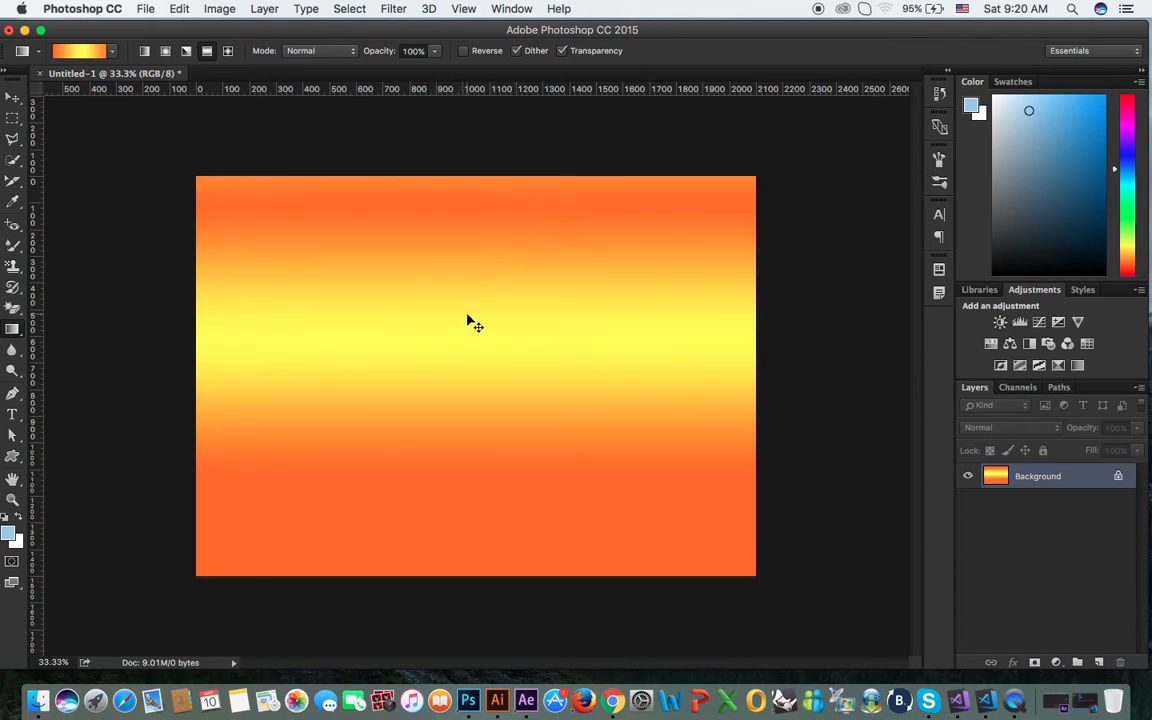
key(super+z)
- Switch the gradient type to diamond and try a small and a larger diamond gradient on the canvas, undoing each one
click(232, 54)
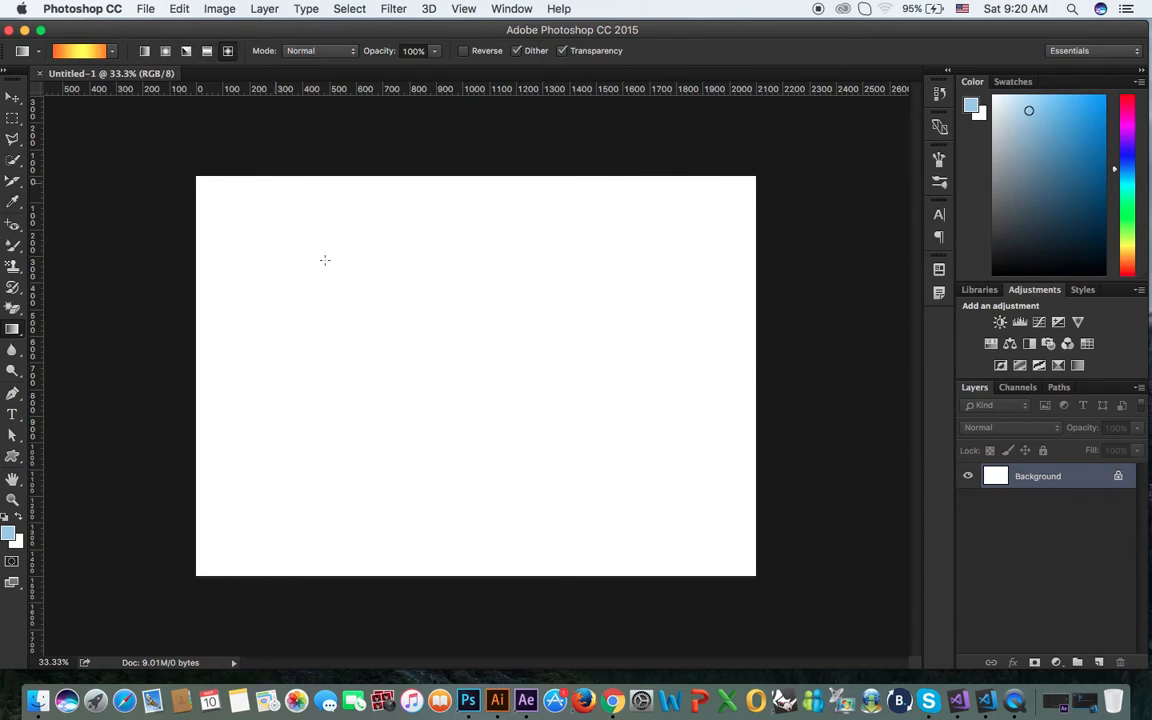
drag(403, 315, 404, 470)
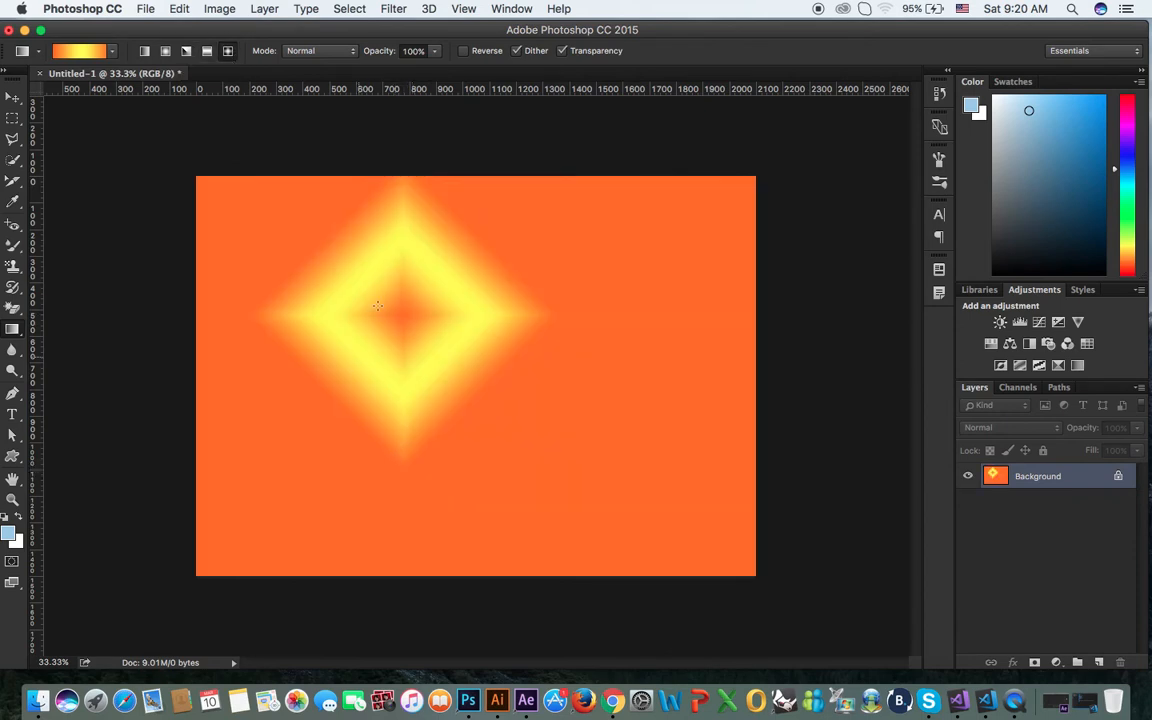
key(super+z)
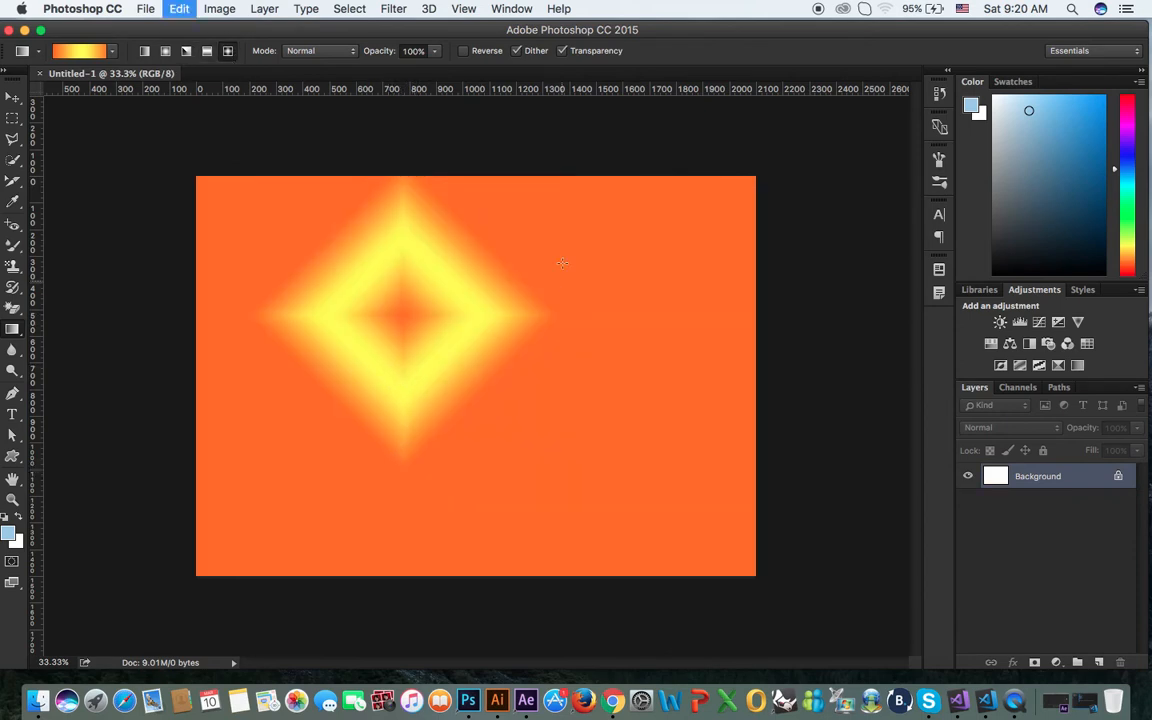
drag(584, 208, 575, 522)
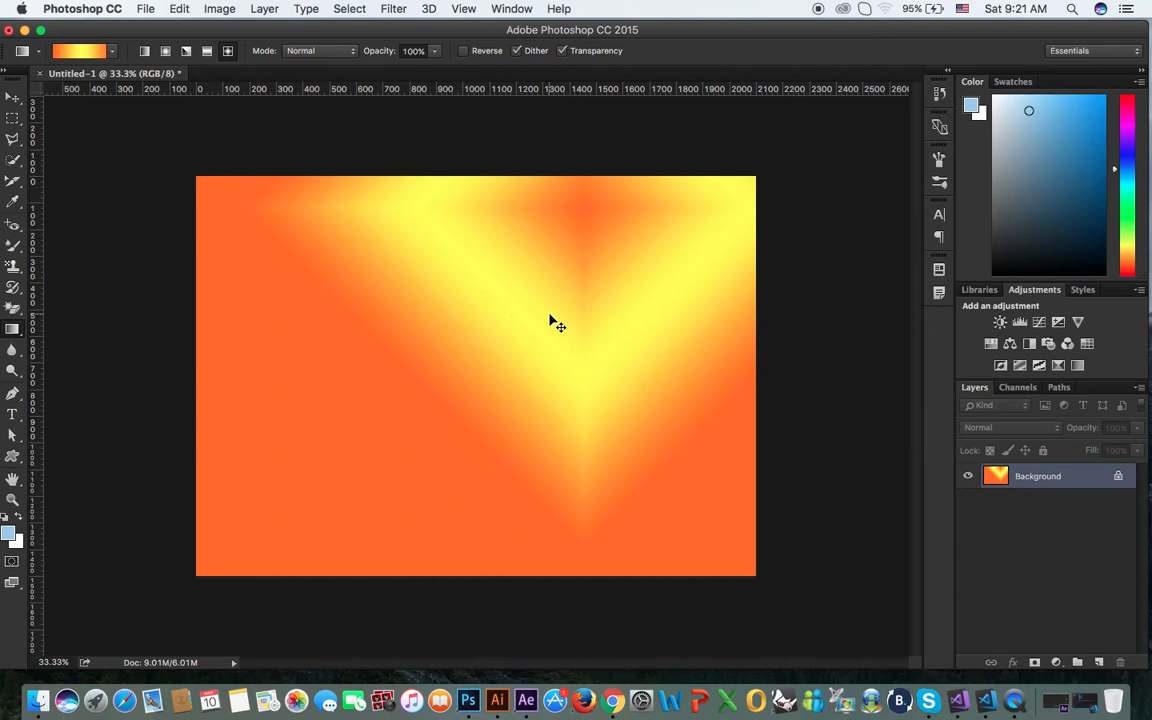
key(super+z)
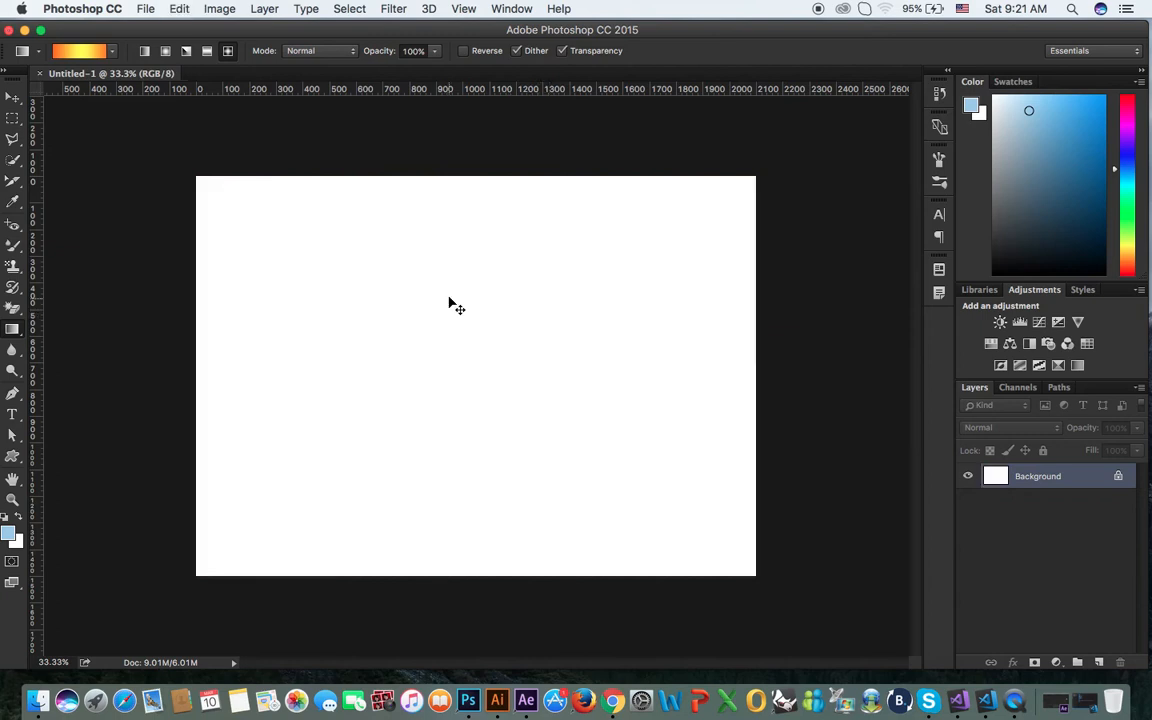
- Try the copper-brown preset as a diamond gradient in the upper middle of the canvas, and undo the fill
click(112, 50)
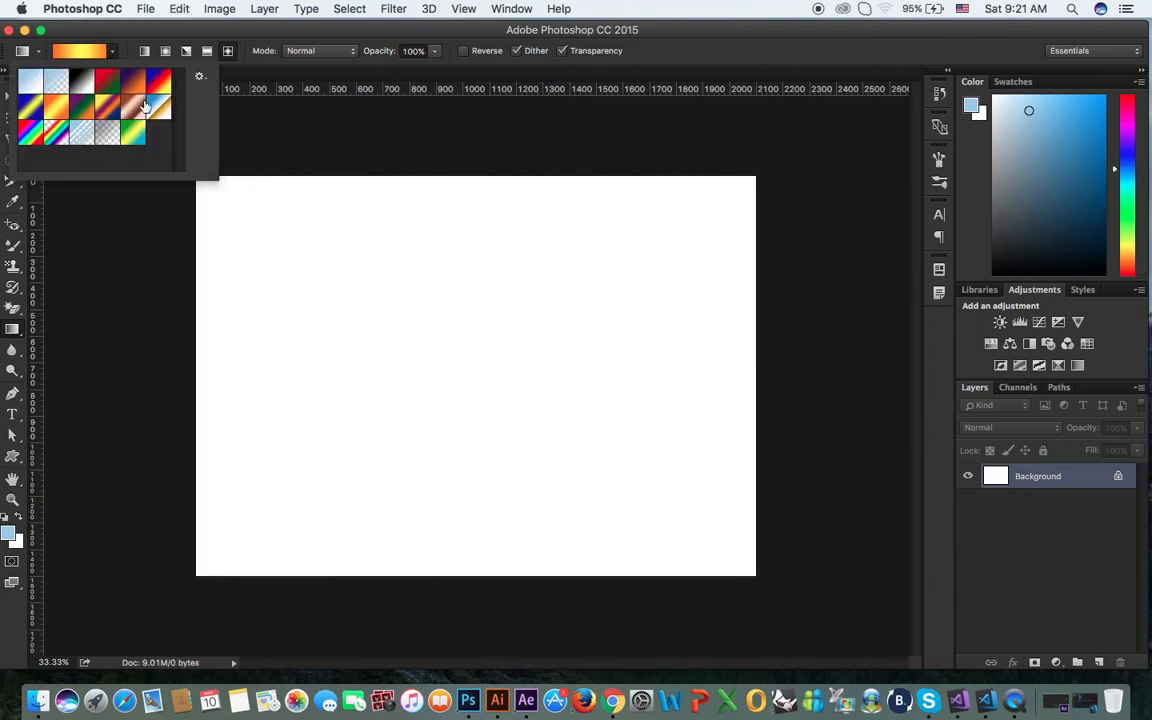
click(143, 103)
click(372, 204)
drag(473, 301, 466, 457)
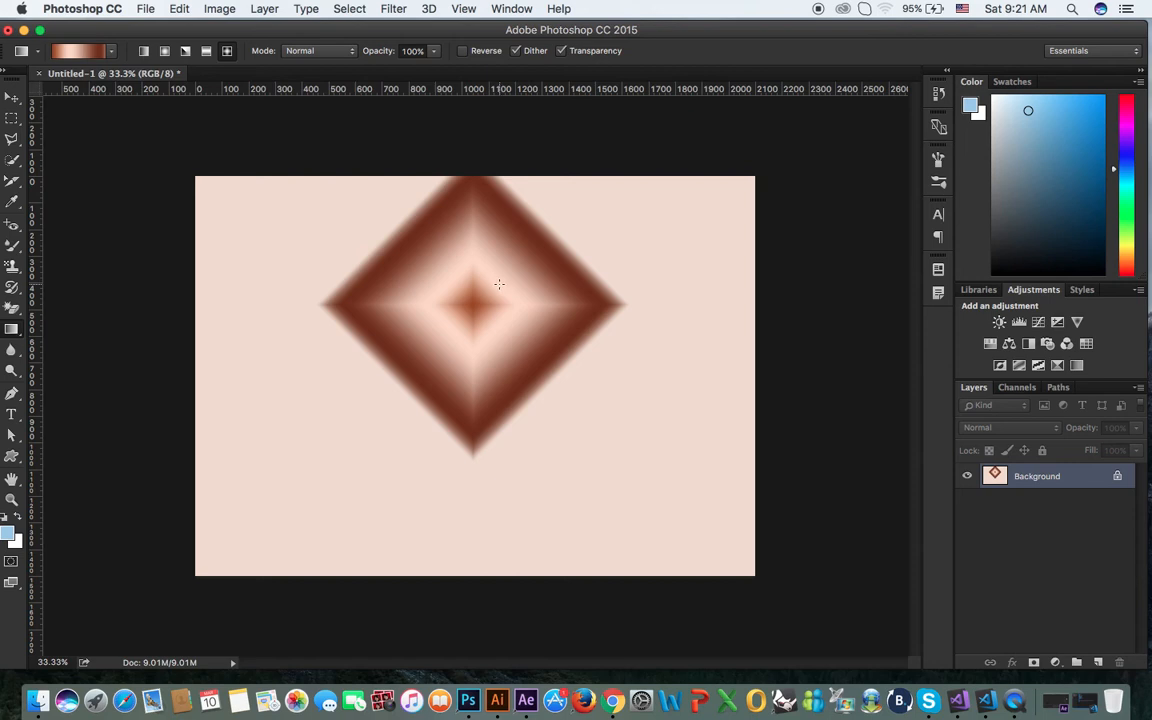
key(super+z)
- Choose the violet-green-orange preset and try it as a diamond gradient in the upper middle of the canvas, undoing the fill
click(110, 51)
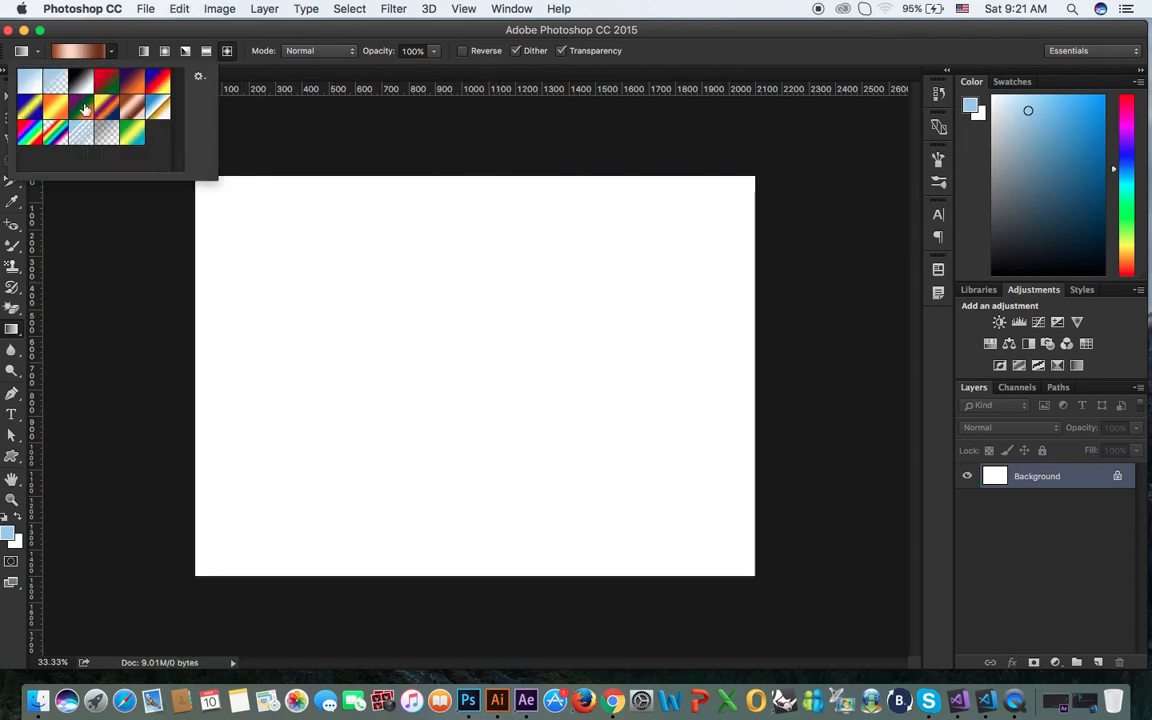
click(85, 108)
click(486, 234)
drag(481, 272, 484, 472)
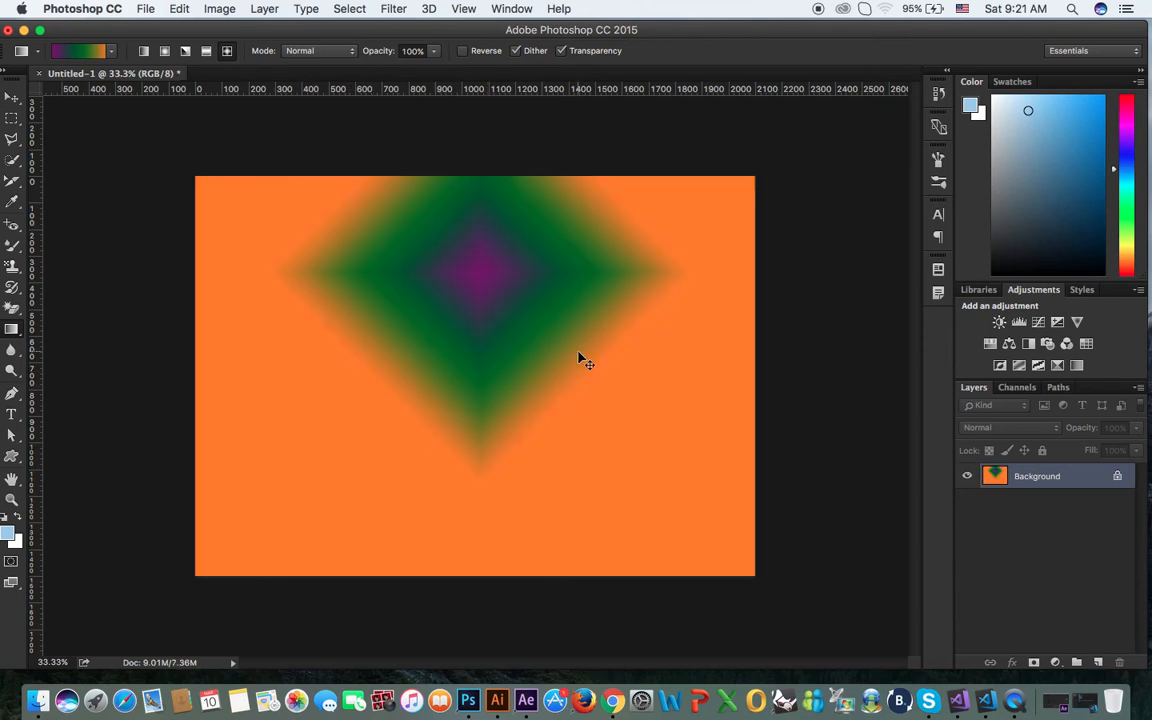
key(super+z)
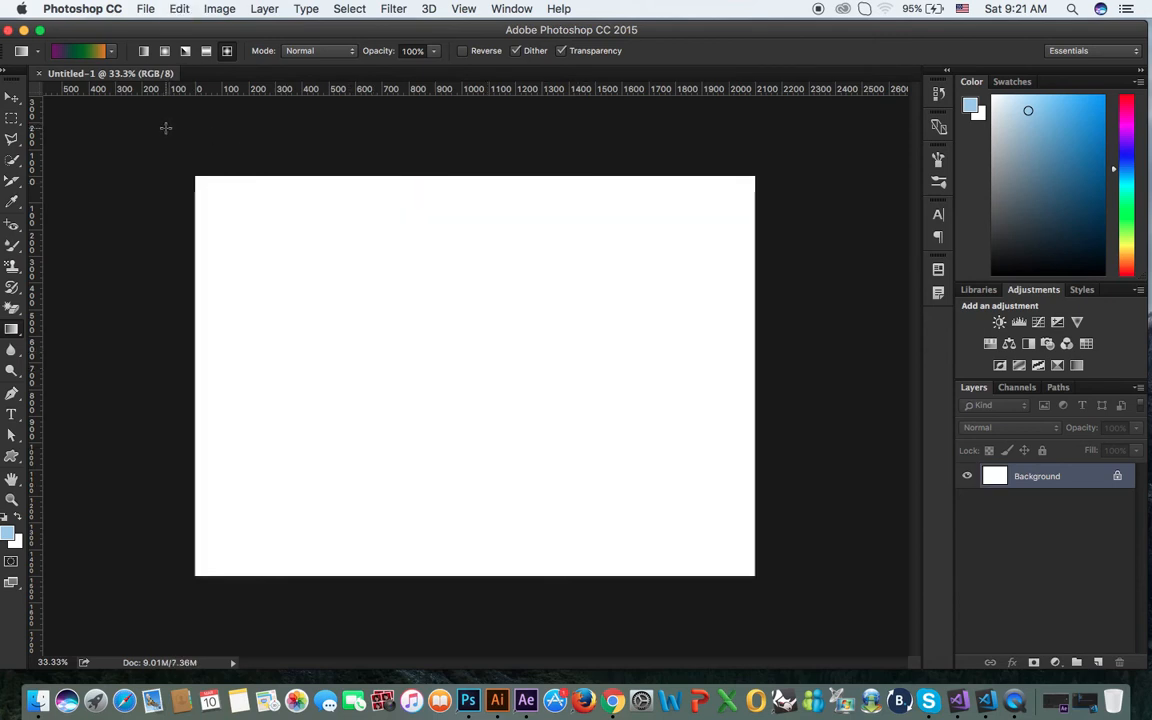
- Append the Special Effects gradient set to the current gradient presets
click(112, 51)
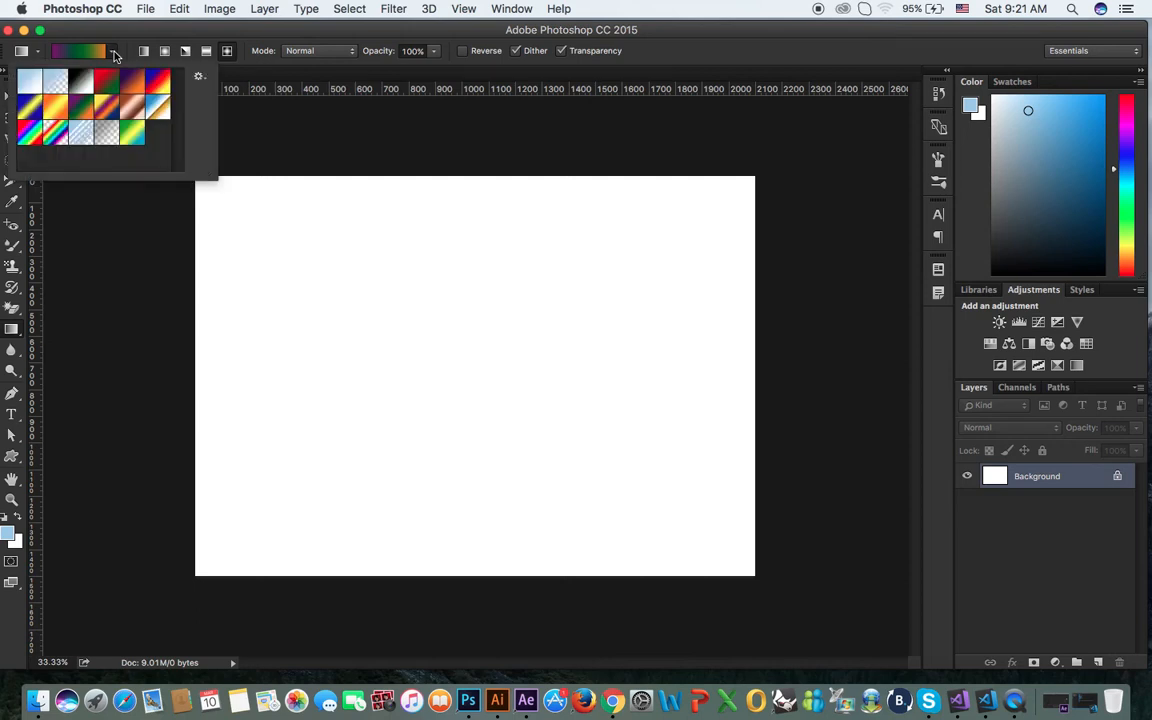
click(198, 77)
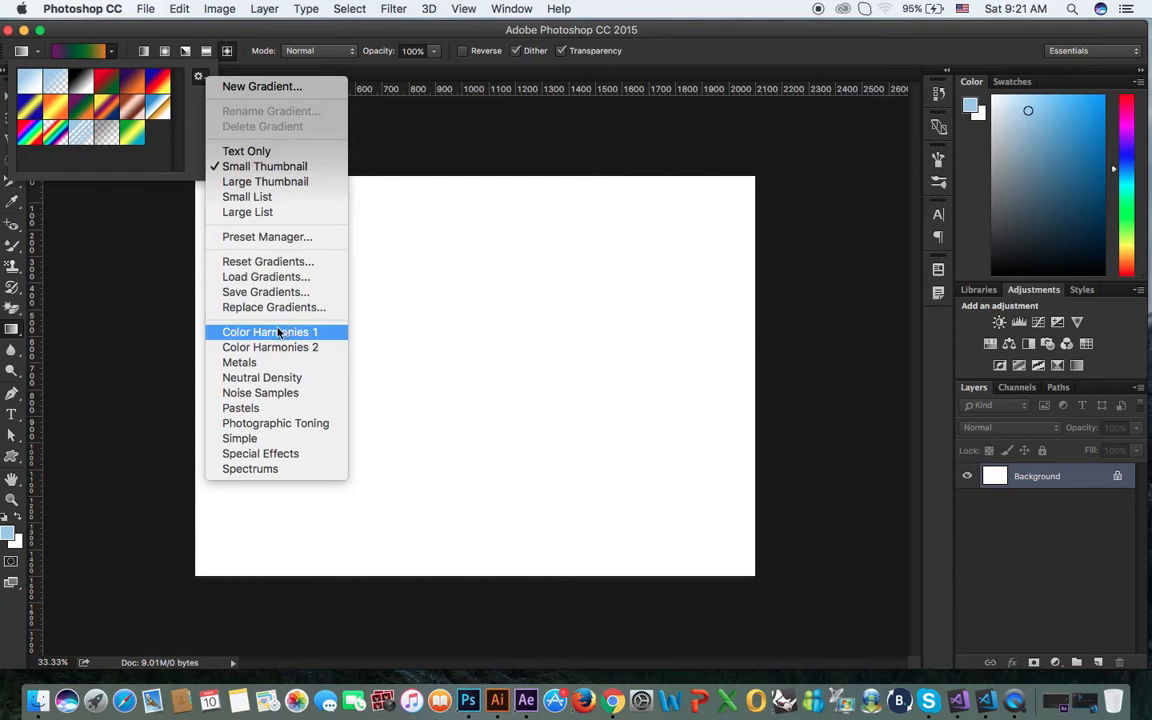
click(296, 453)
click(519, 254)
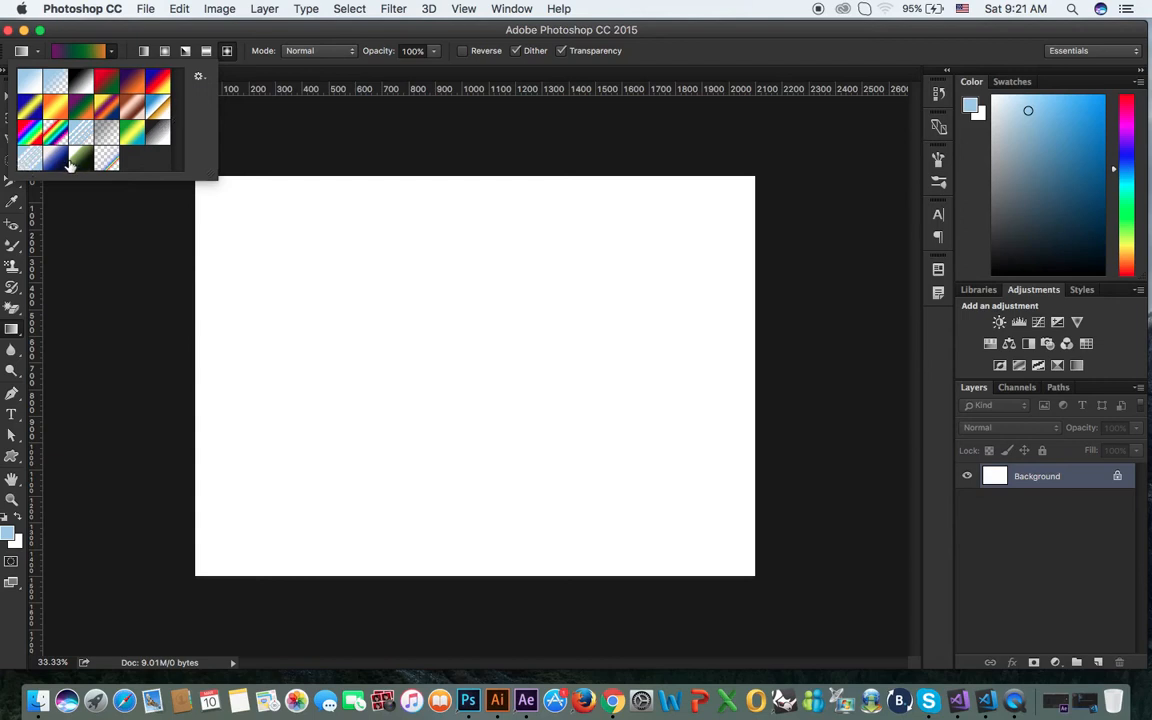
- Append the Spectrums gradient set to the current gradient presets
click(198, 76)
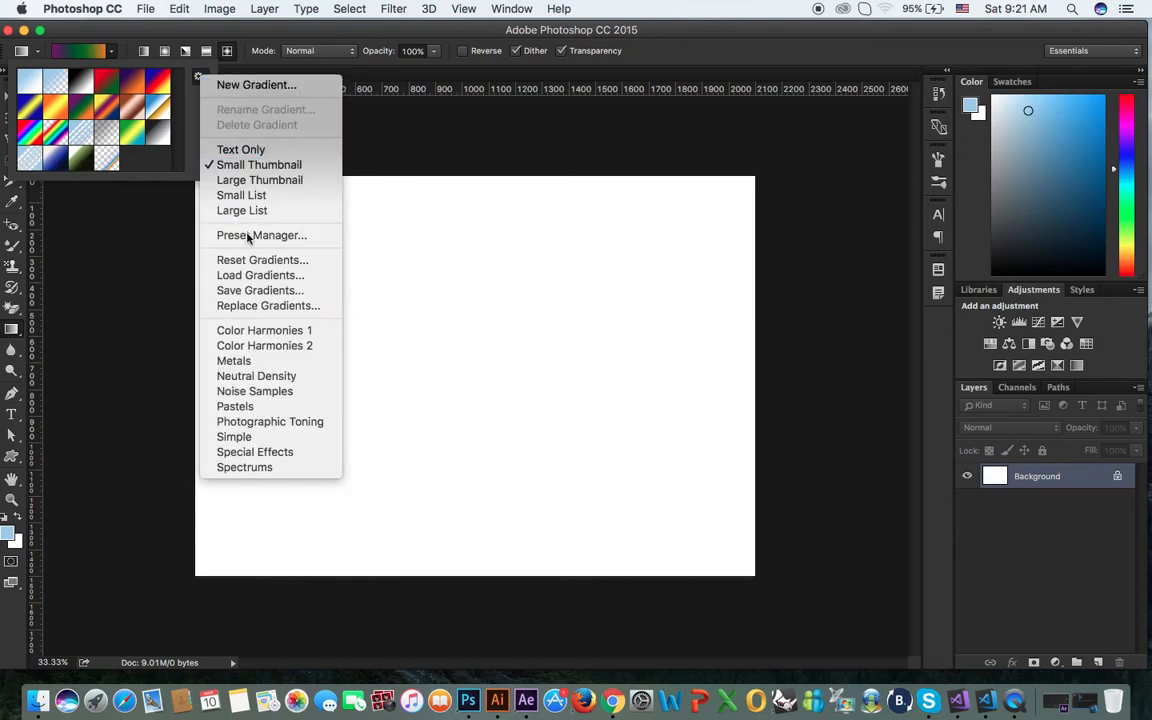
click(276, 469)
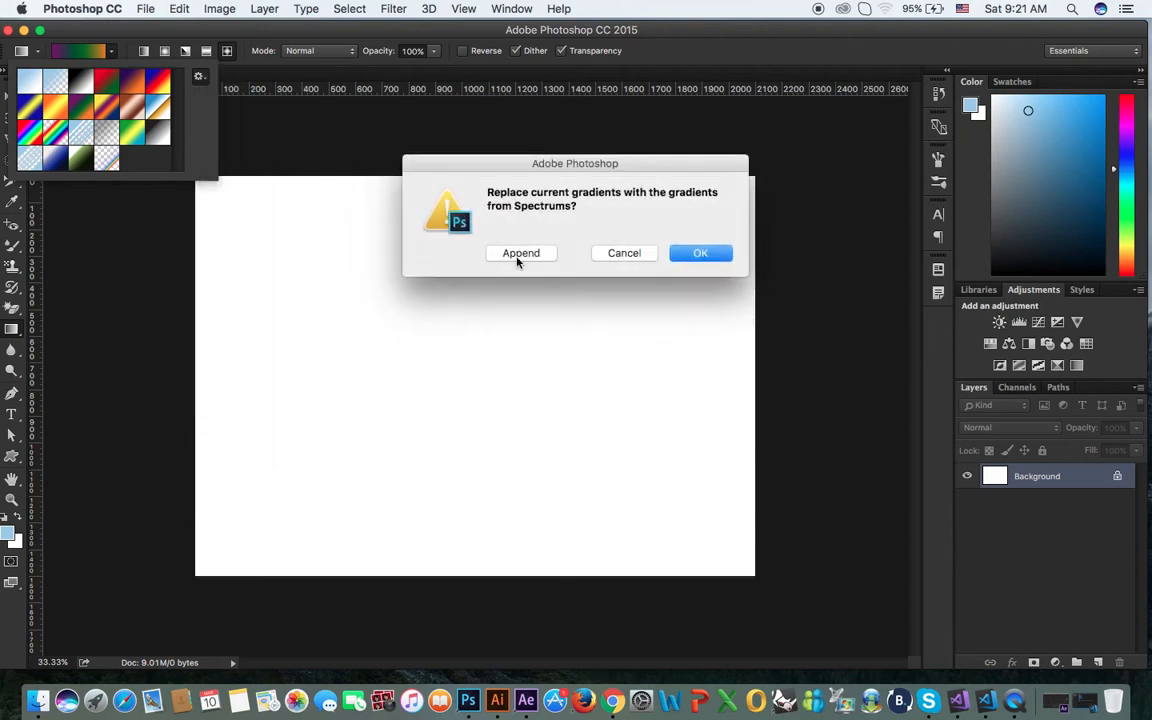
click(519, 253)
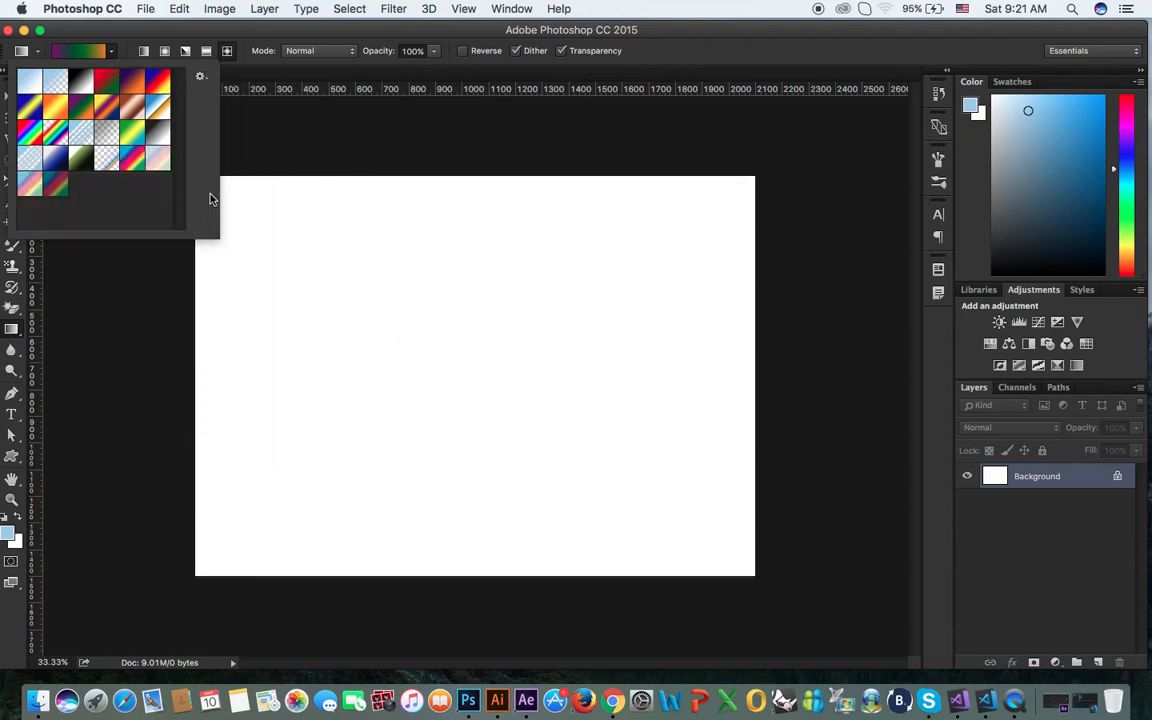
- Append the Simple gradient set to the current gradient presets
click(200, 75)
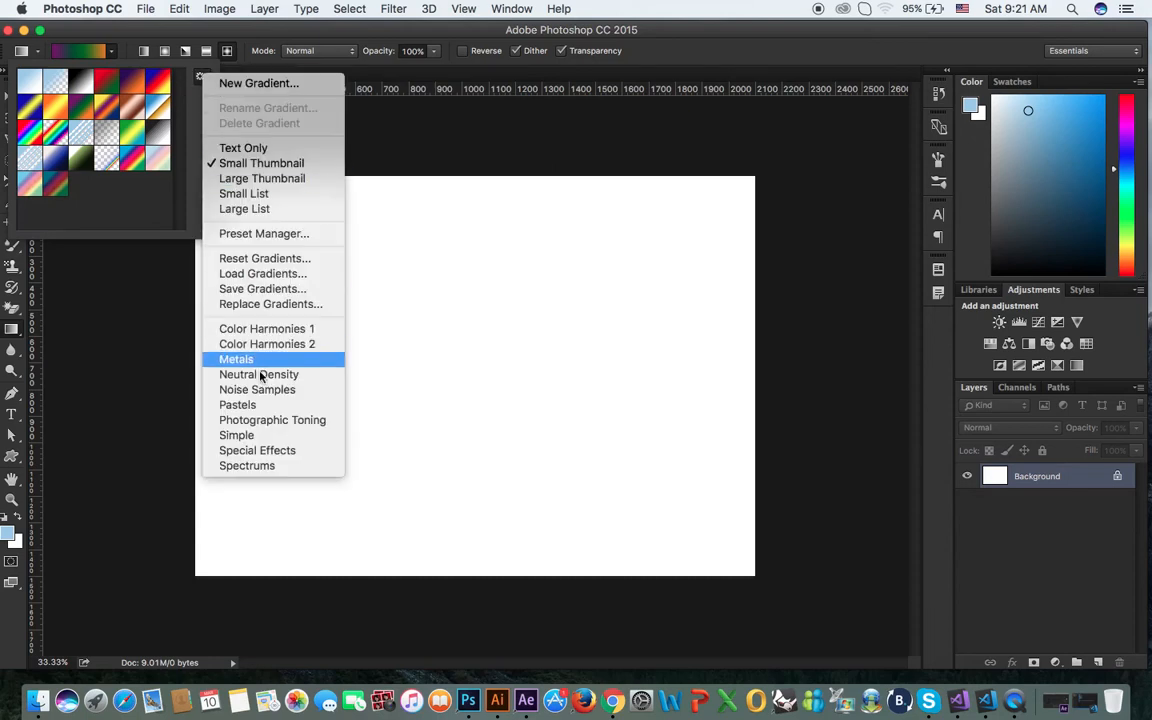
click(267, 436)
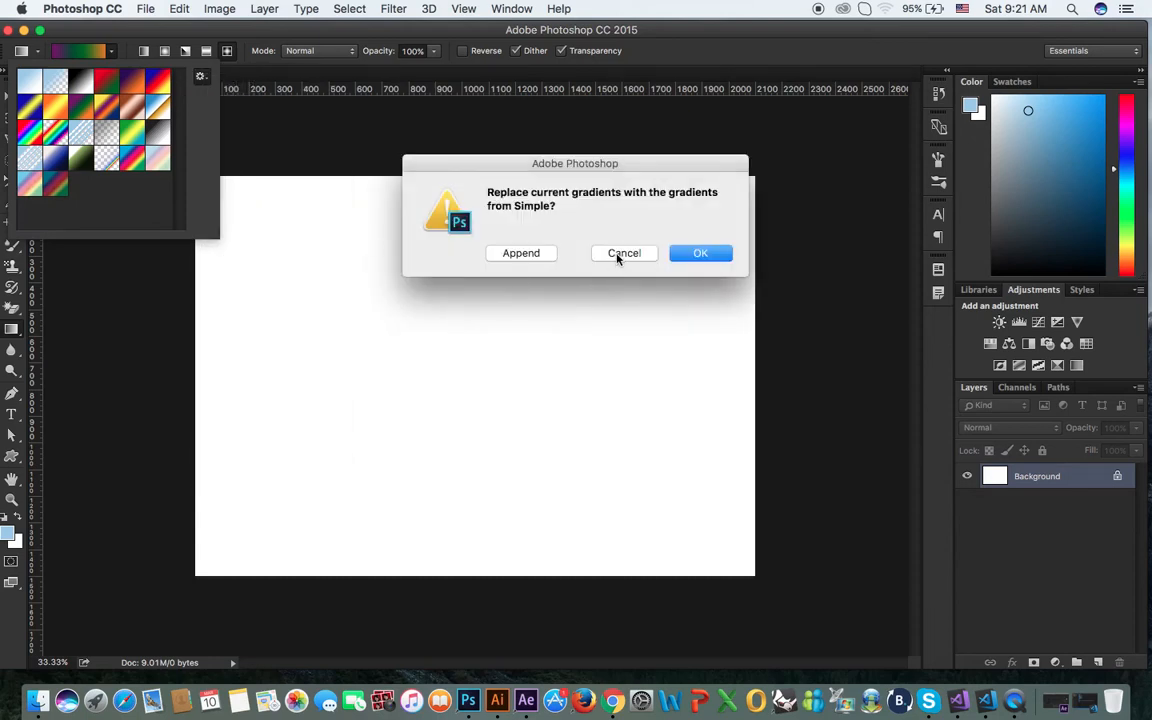
click(522, 254)
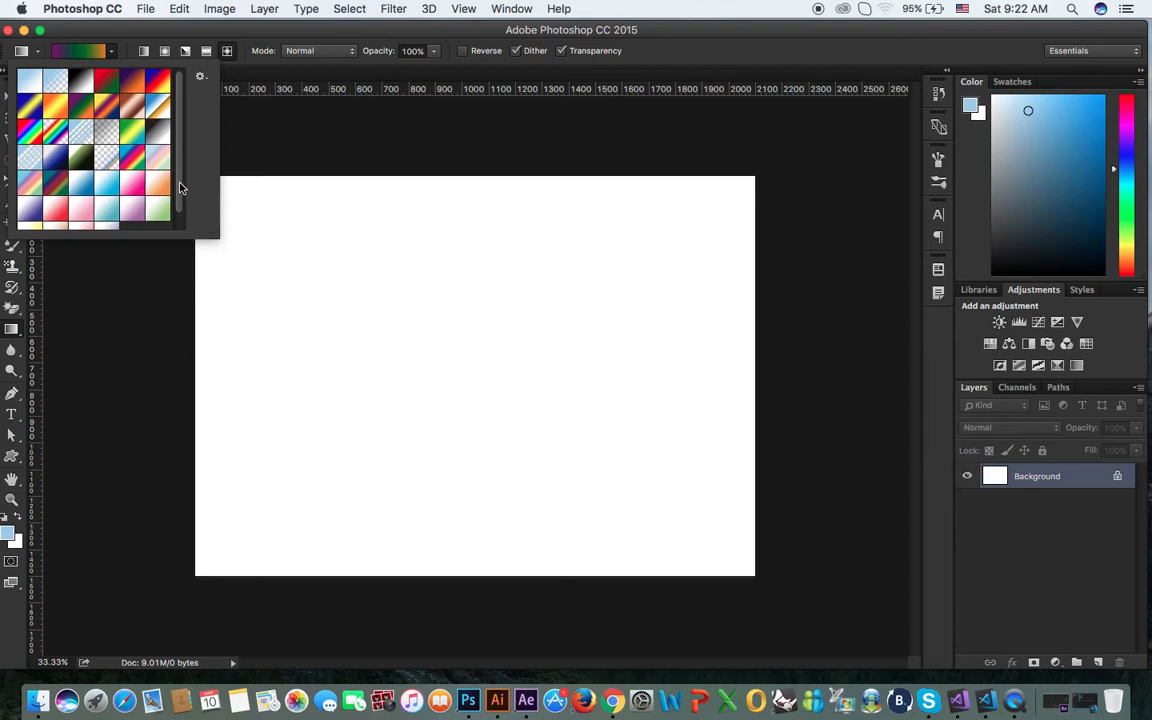
- Choose the white-to-red preset and try it as a diamond gradient over the full canvas height, undoing the fill
scroll(175, 200, down, 1)
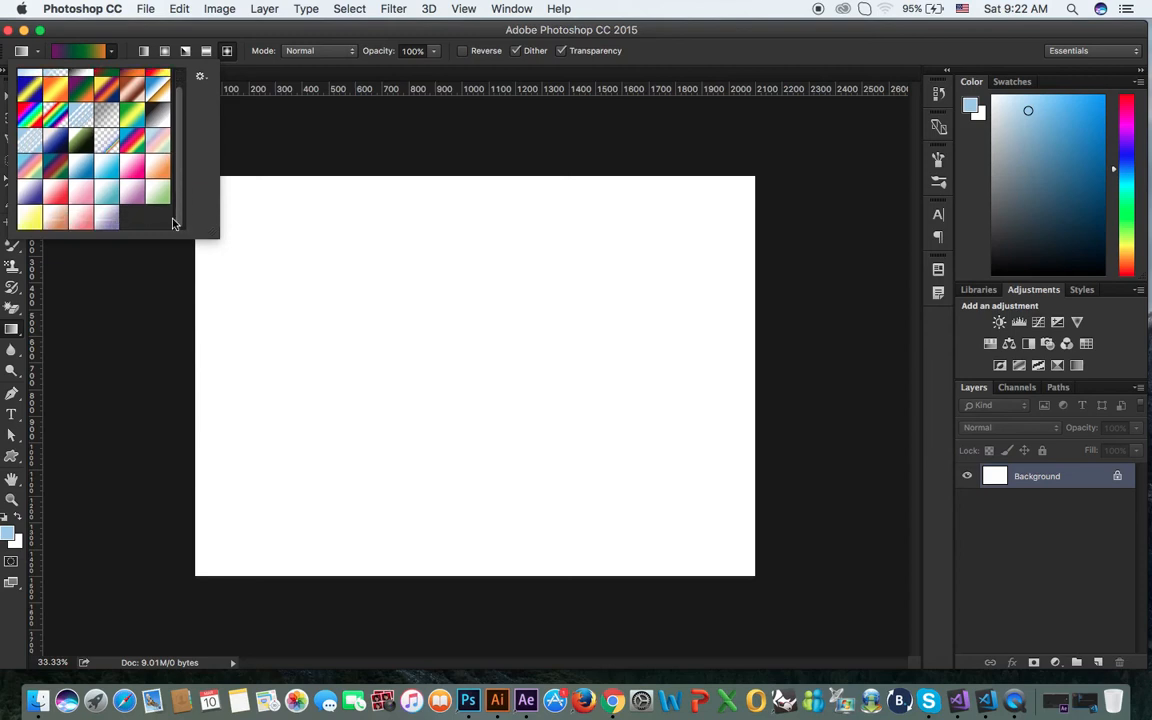
click(59, 202)
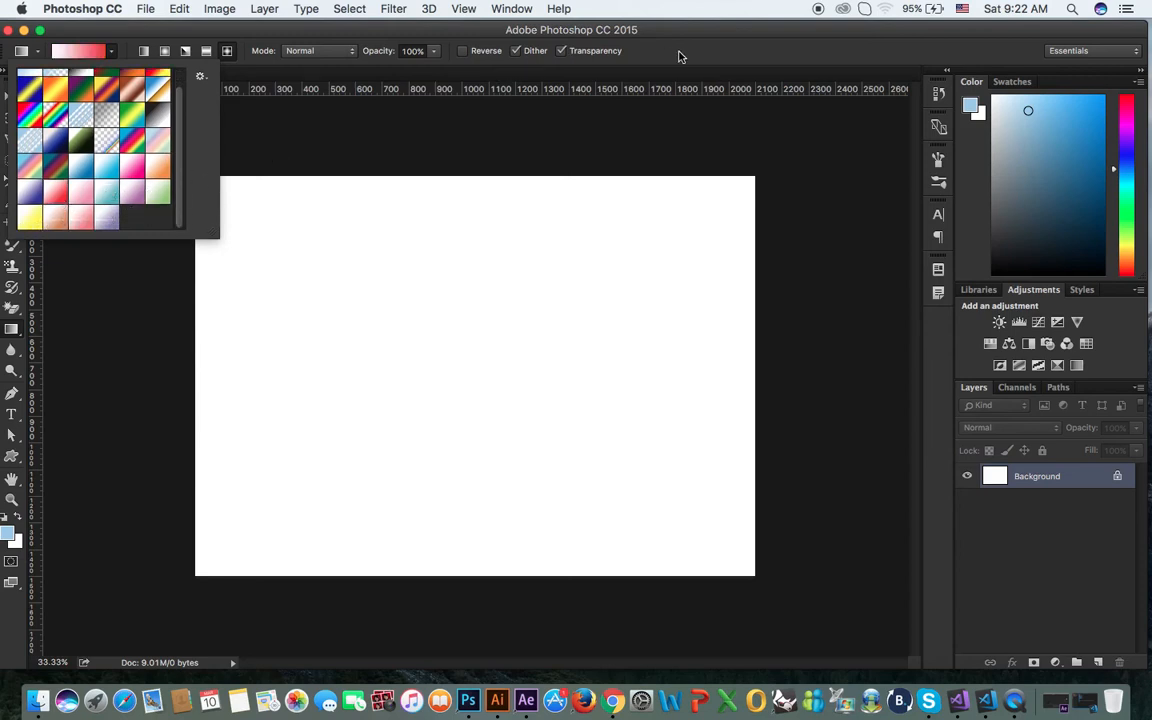
click(728, 55)
drag(470, 166, 470, 590)
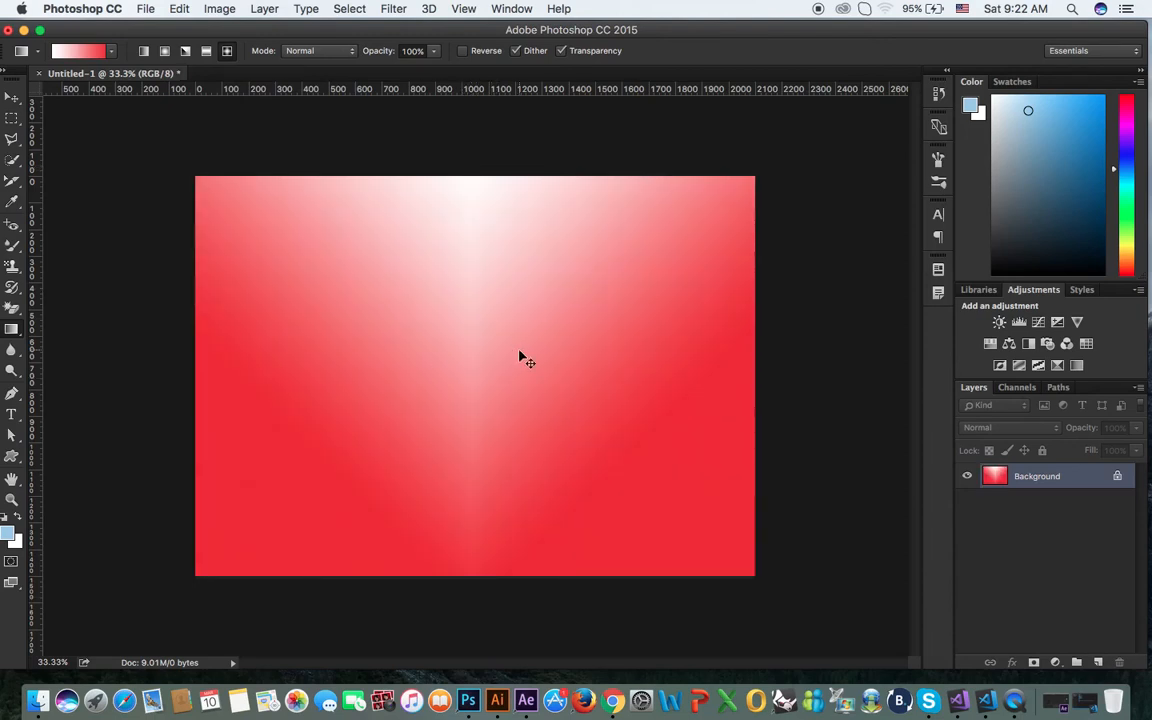
key(super+z)
- Try two shorter white-to-red diamond gradients from the upper middle of the canvas, undoing each fill
drag(487, 243, 478, 498)
key(super+z)
drag(473, 256, 465, 514)
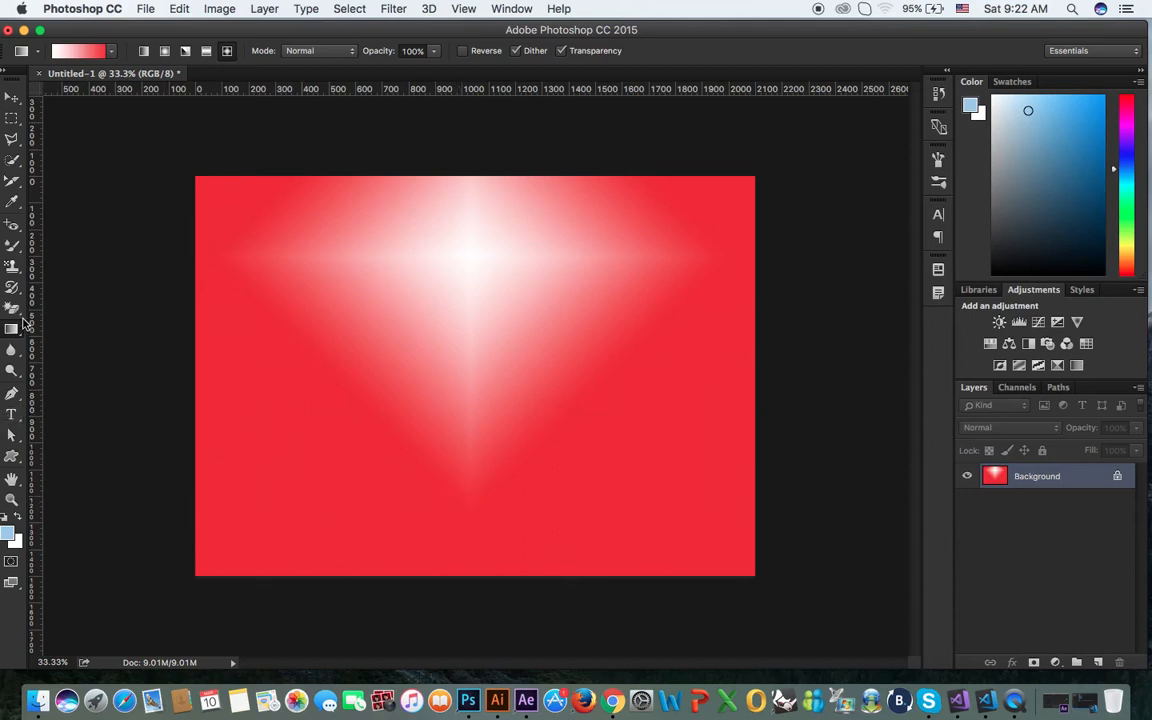
key(super+z)
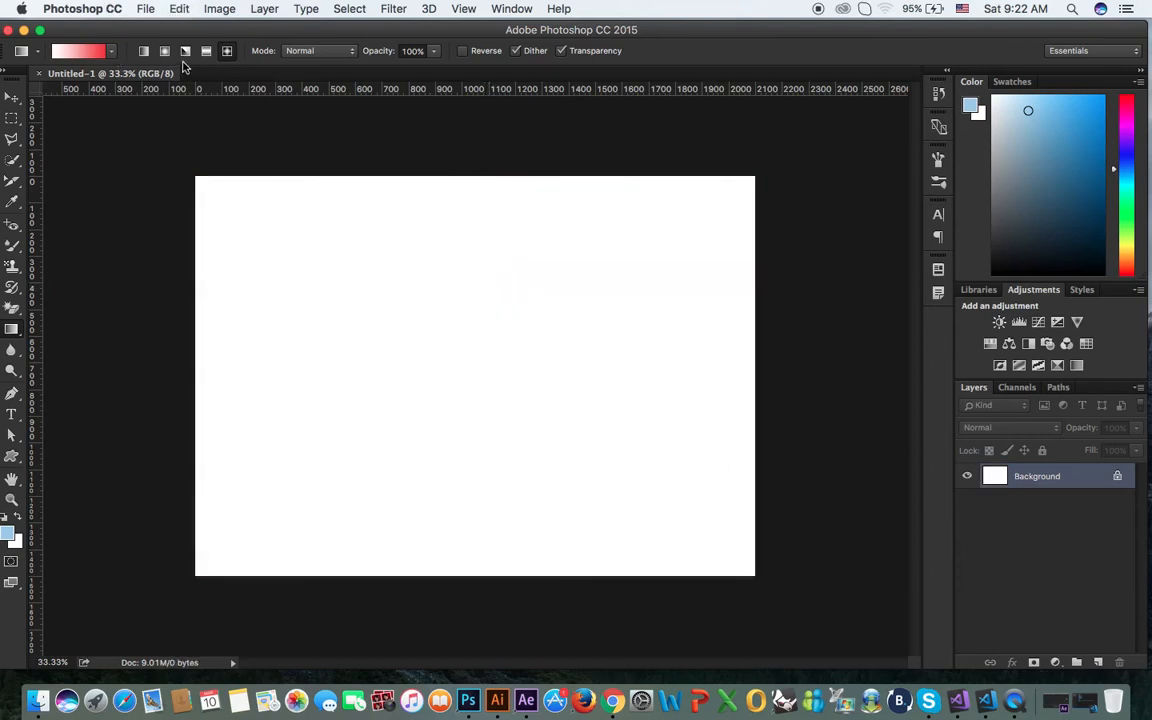
- Save the current white-to-red gradient as a new preset, named with a personal name plus "Gradient", and select that preset
click(110, 51)
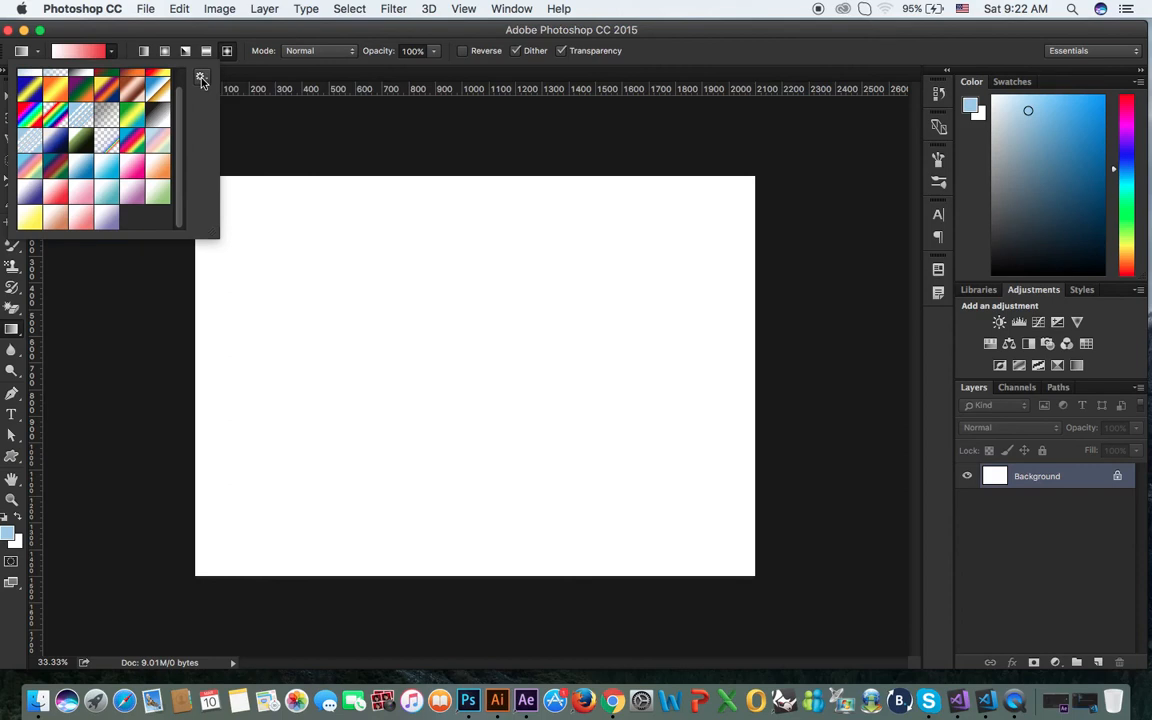
click(201, 79)
click(201, 79)
click(201, 80)
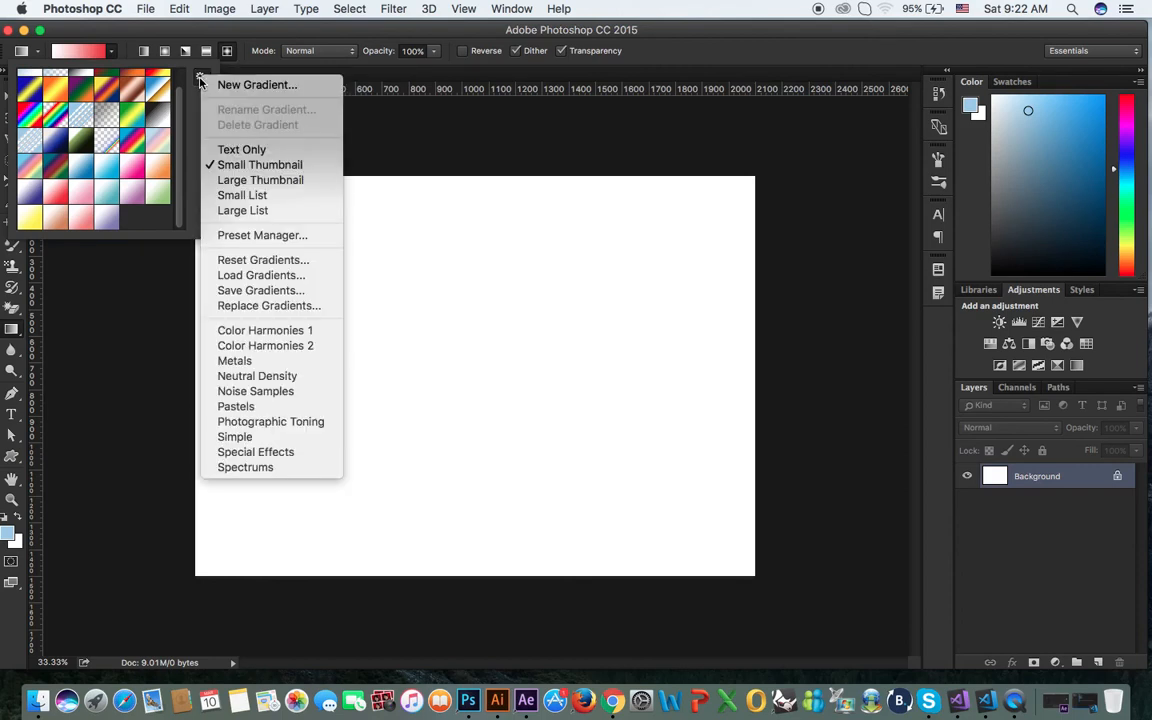
click(263, 88)
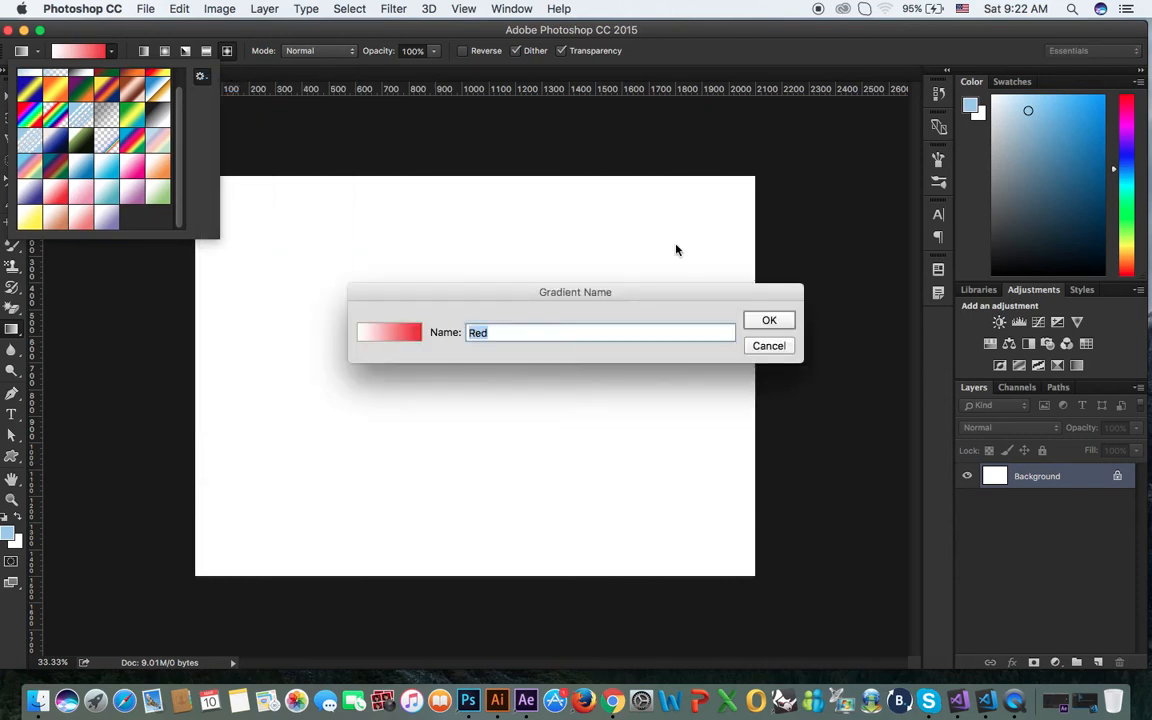
text(Ziyan Gradient)
key(Return)
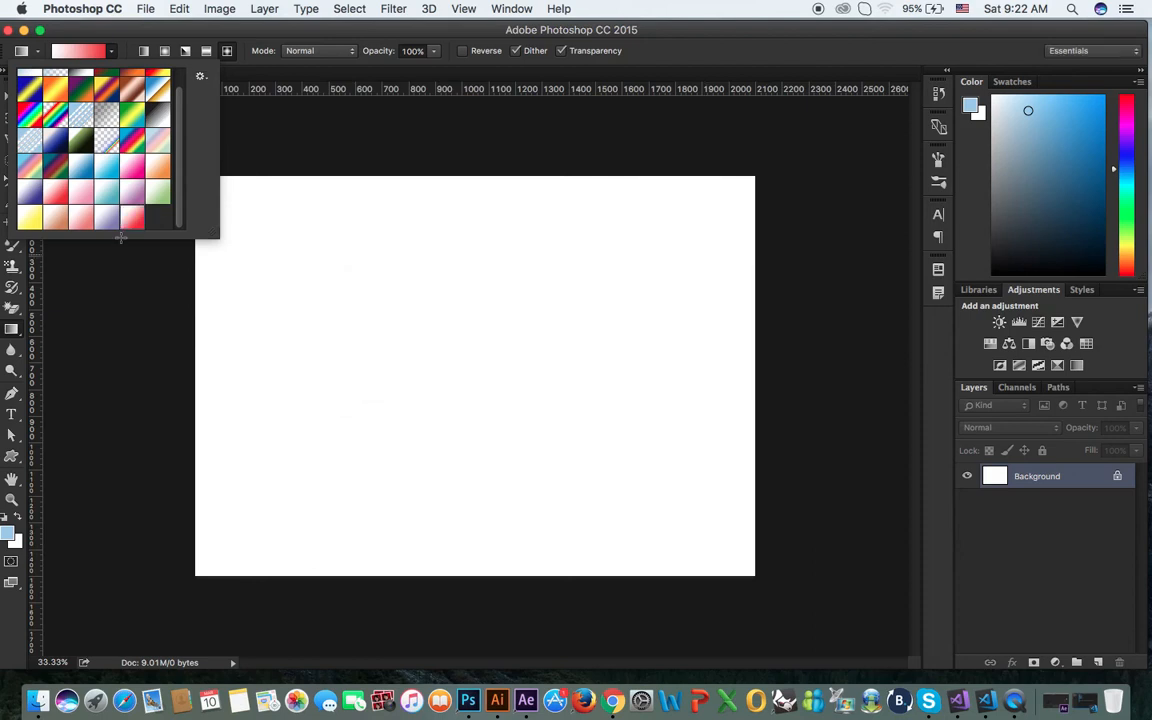
double_click(131, 224)
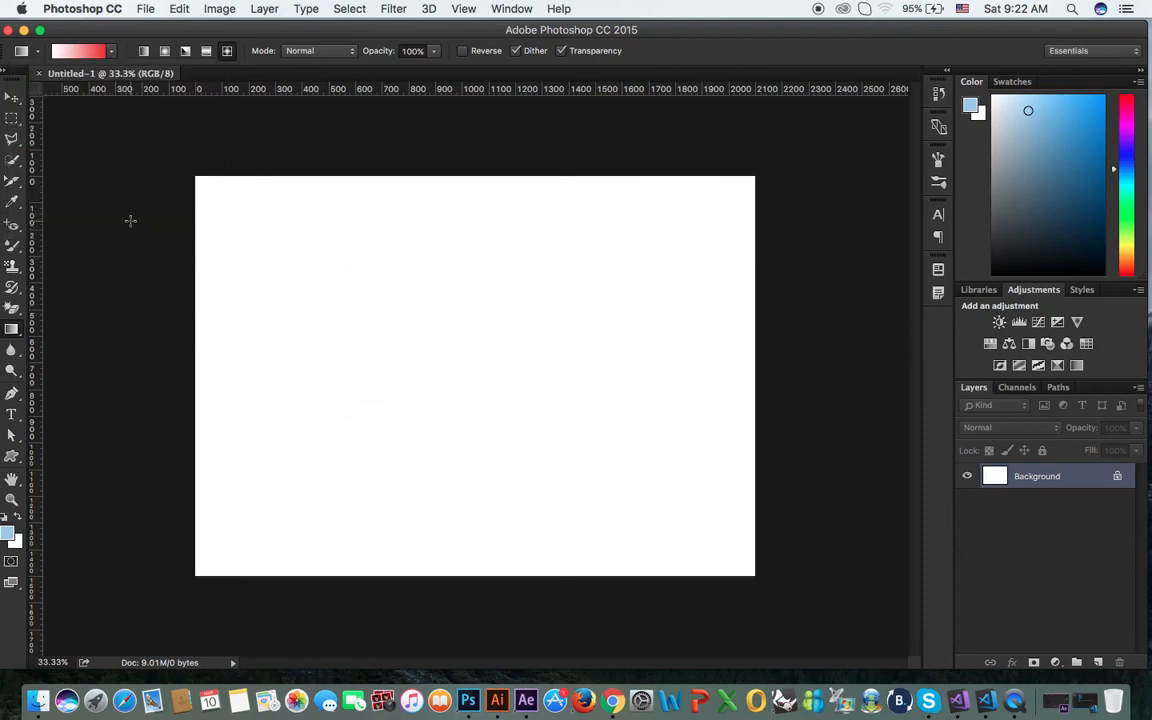
- Open the new preset for editing and try the foreground, background and user color options on its white start stop
click(64, 50)
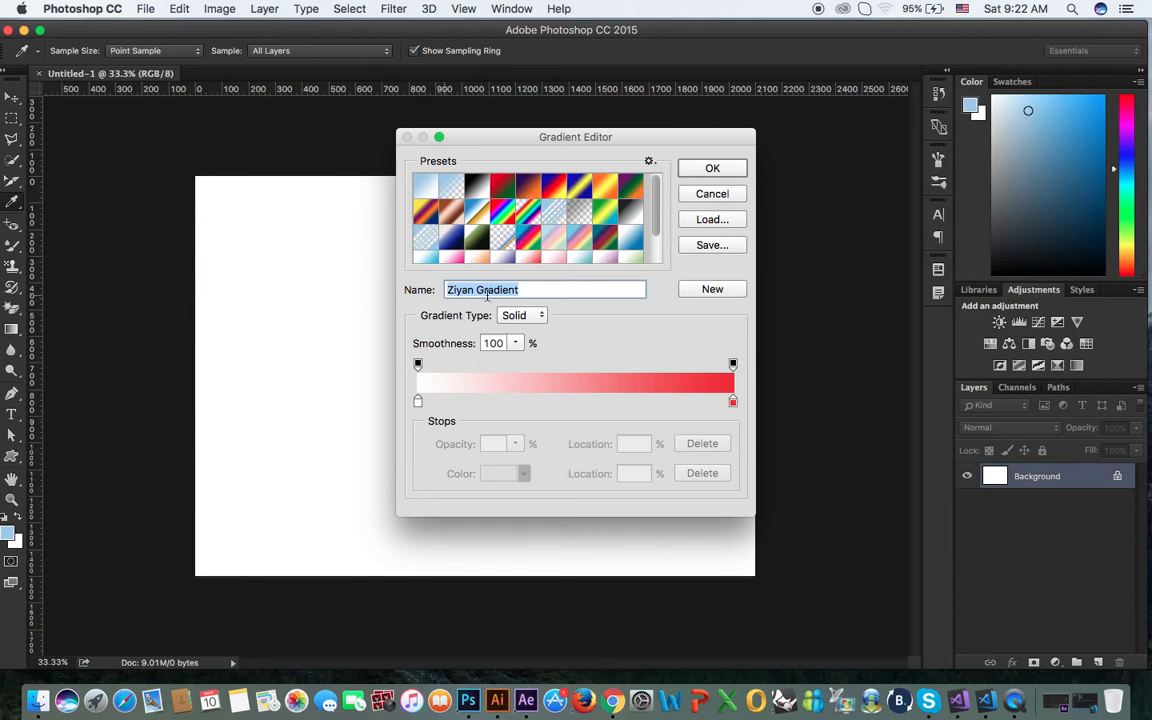
click(418, 403)
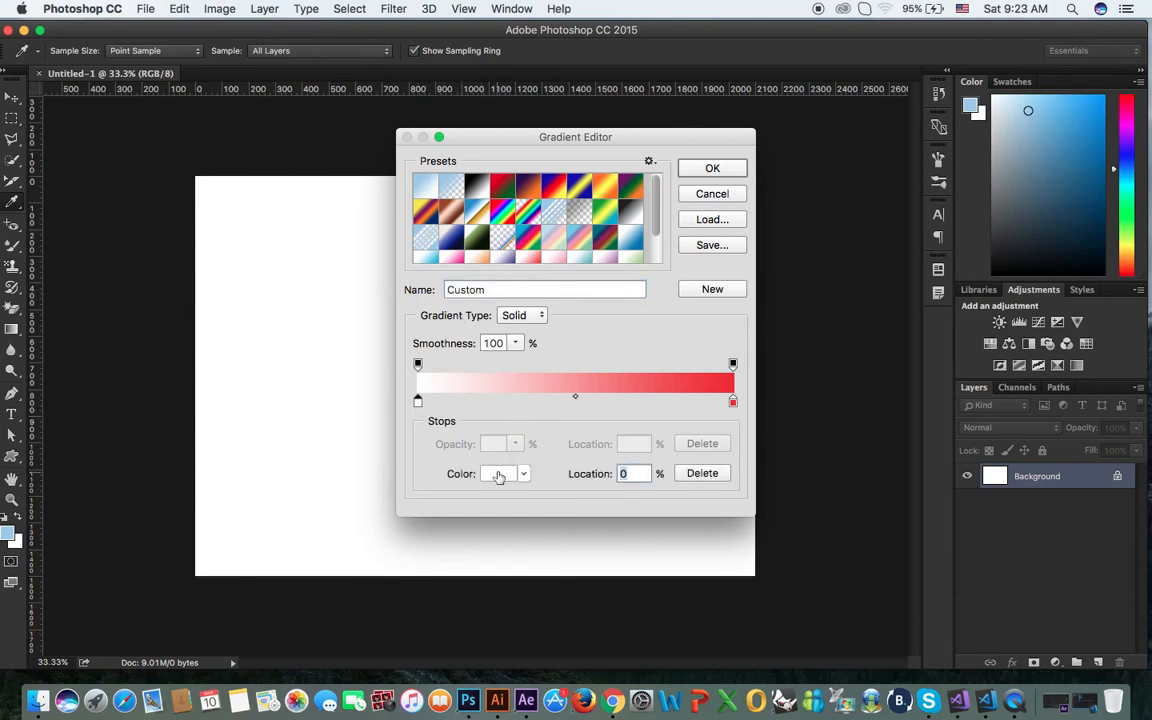
click(522, 474)
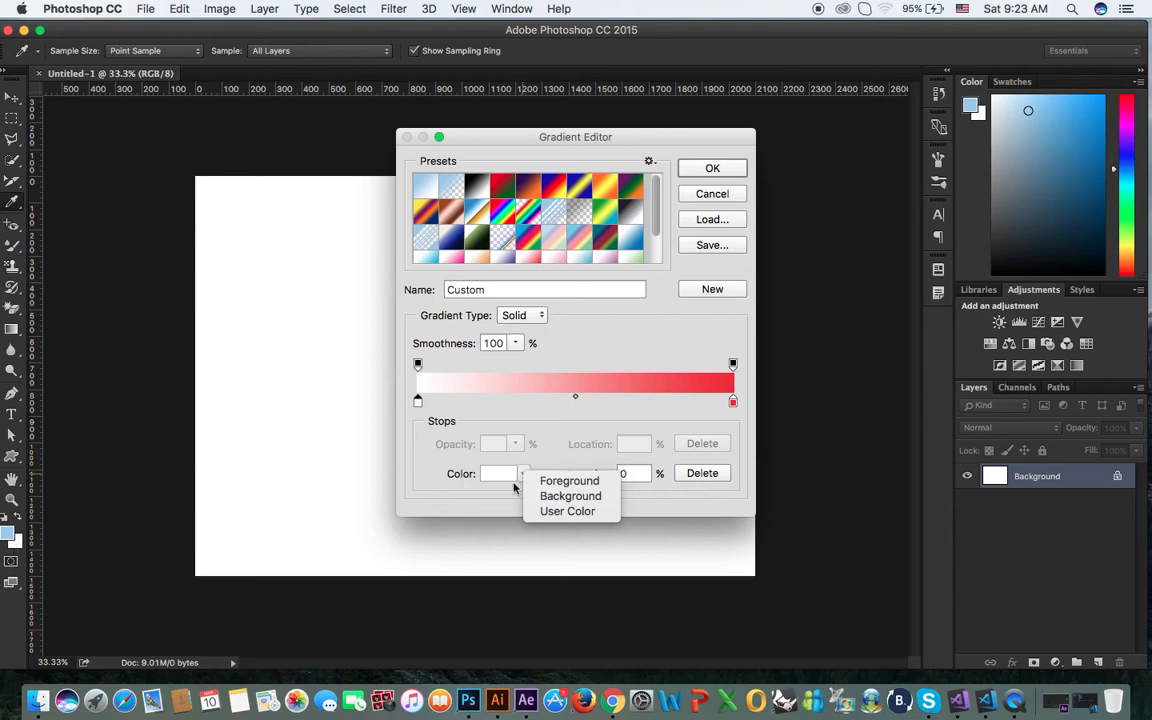
click(562, 481)
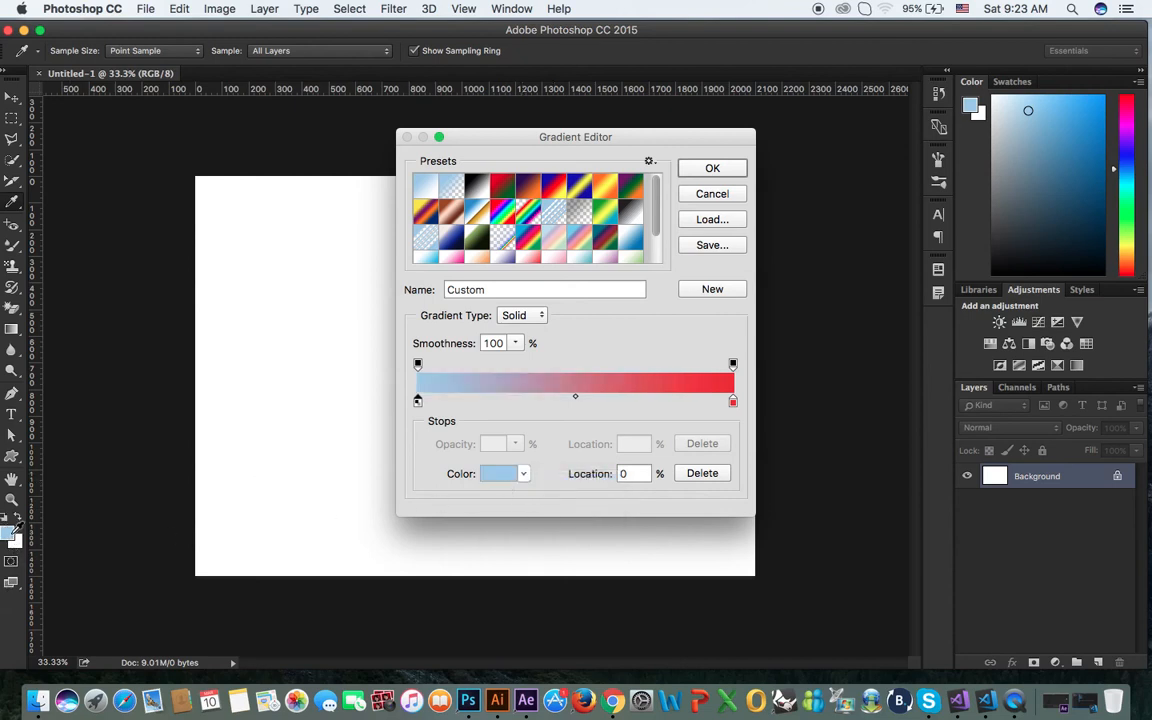
click(524, 474)
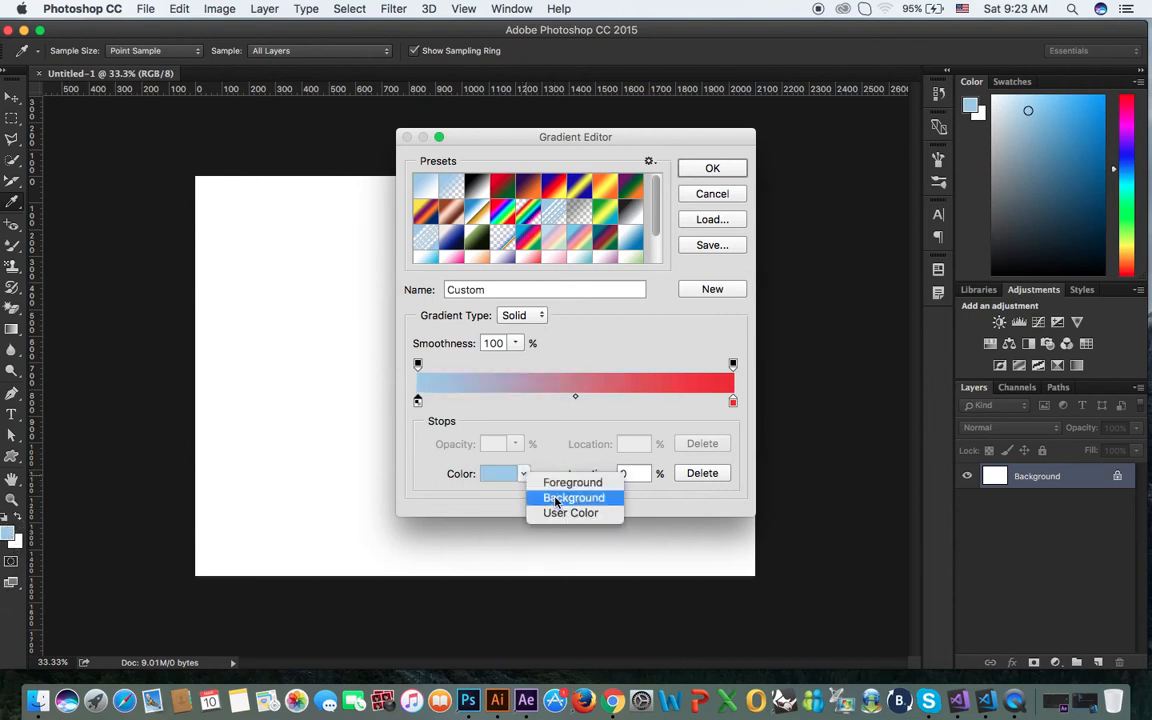
click(557, 498)
click(524, 474)
click(570, 506)
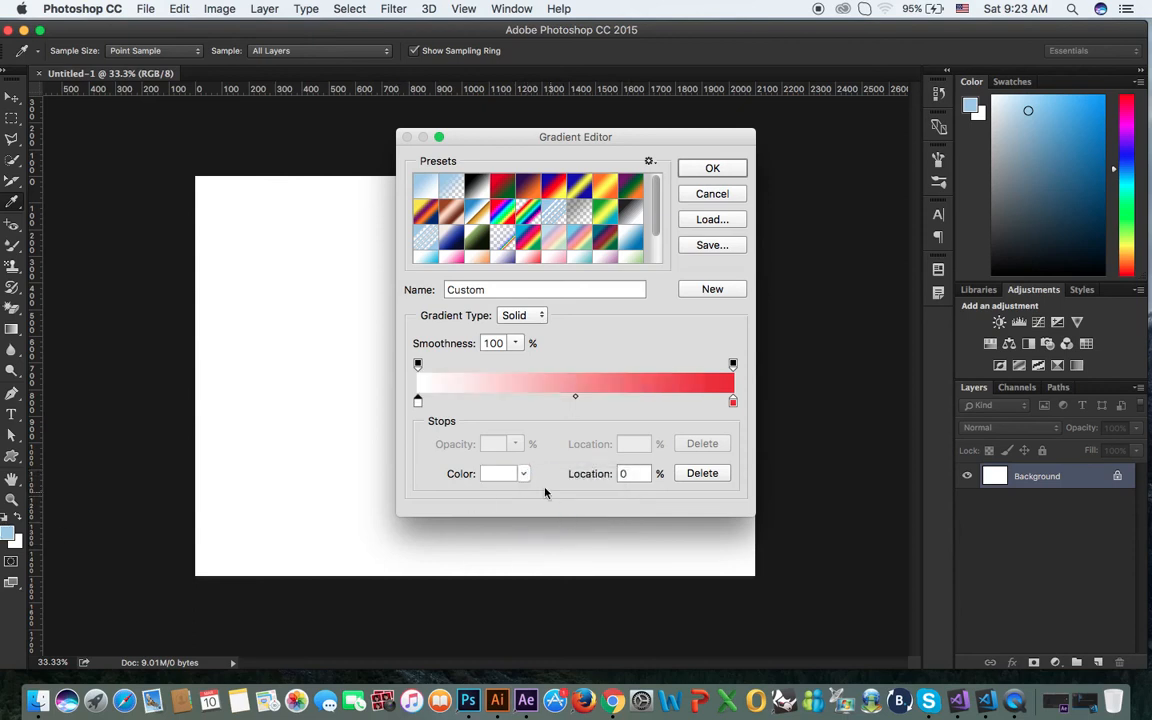
- Set the gradient's start color stop to gold, #c4a100
click(503, 476)
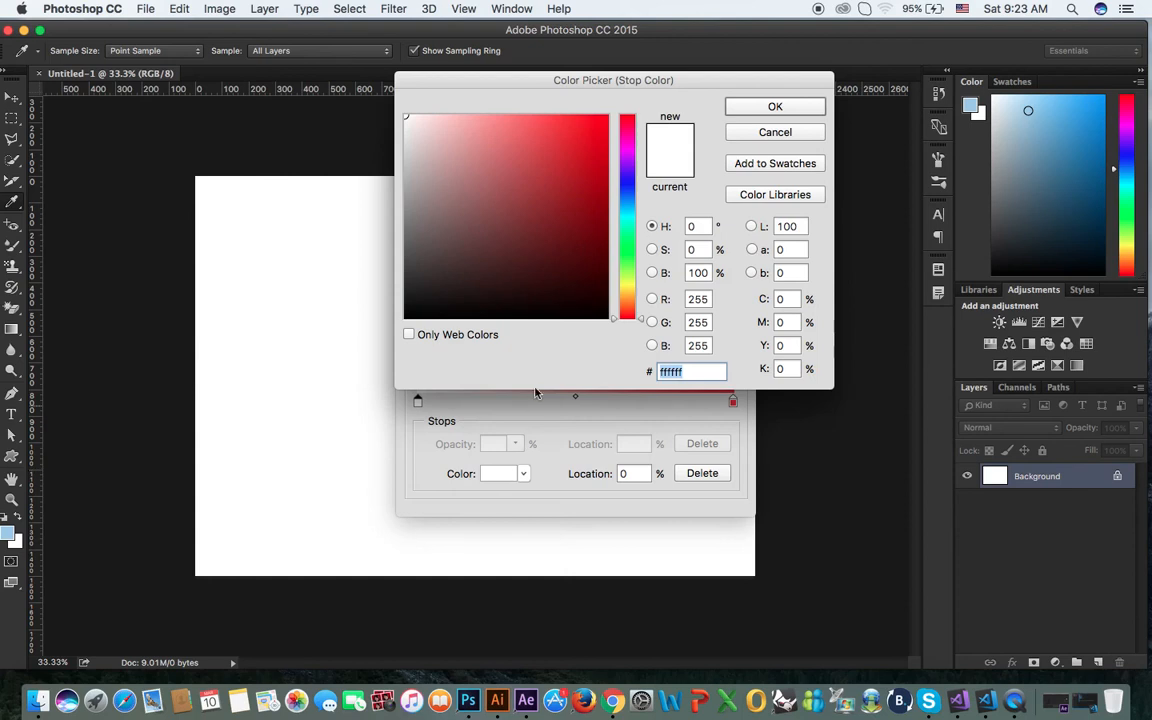
drag(576, 157, 621, 110)
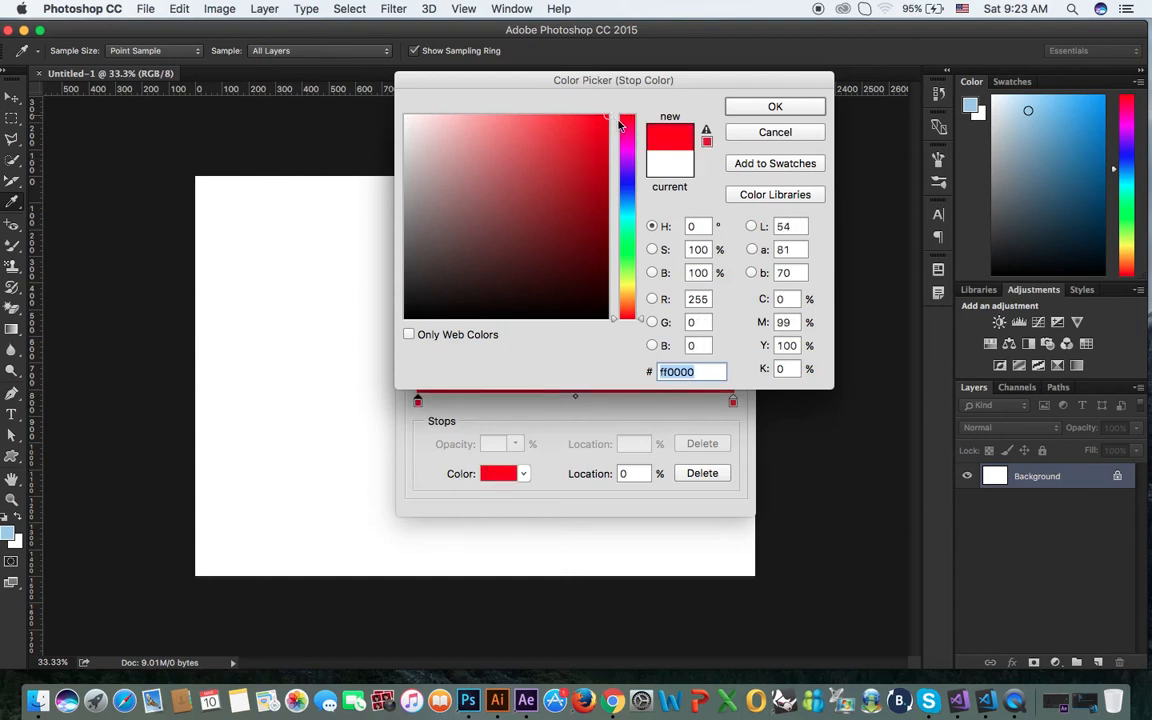
drag(627, 265, 627, 291)
drag(594, 213, 612, 138)
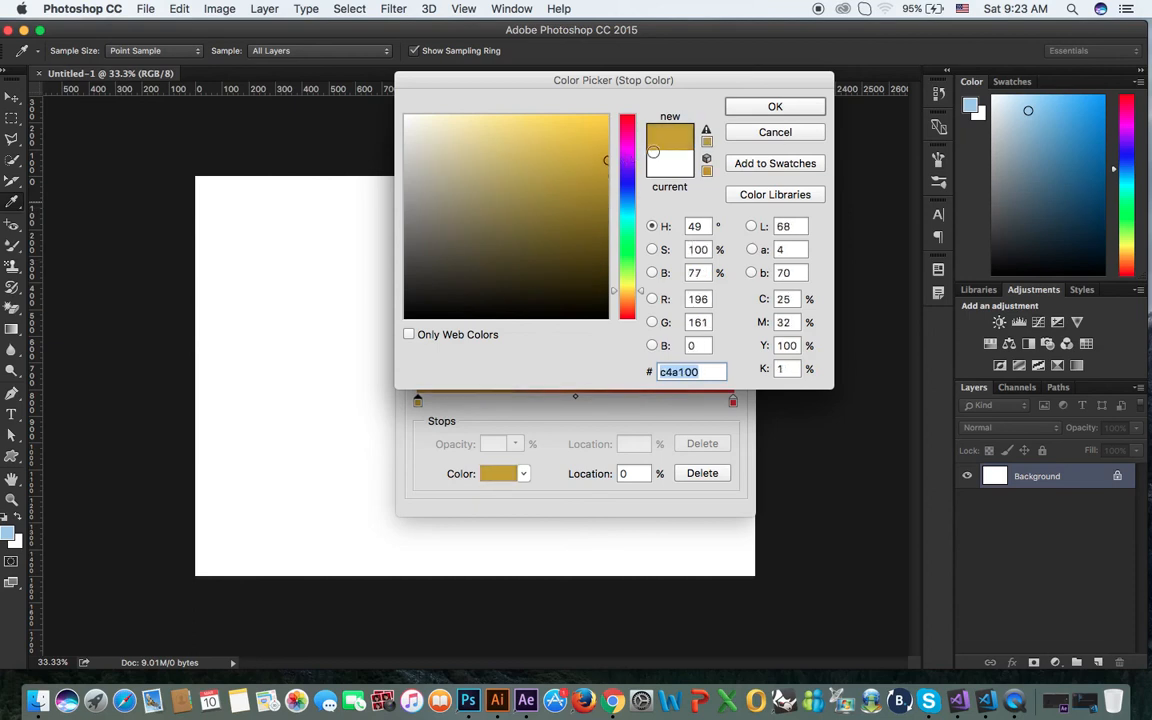
click(770, 106)
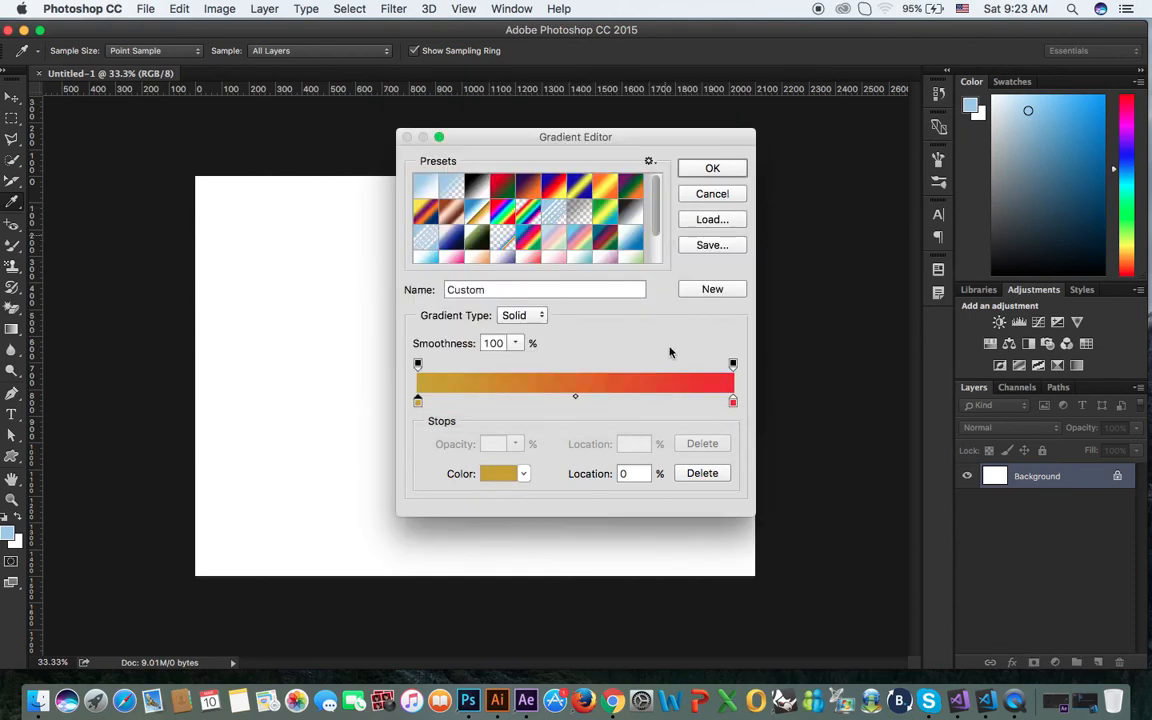
- Try a teal blue for the gradient's end color stop at 100%
click(733, 402)
click(522, 474)
click(507, 479)
click(507, 479)
drag(627, 197, 610, 176)
click(775, 106)
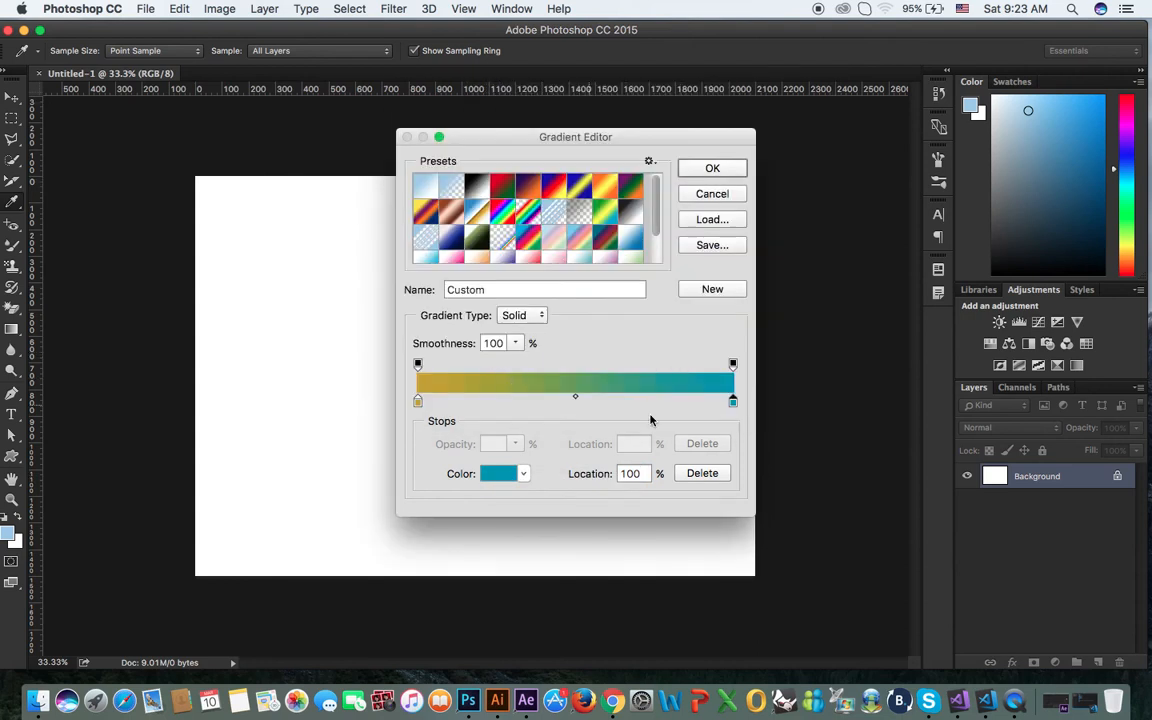
- Set the gradient's end color stop to dark green, #1c9400
click(522, 474)
click(514, 479)
click(511, 477)
drag(627, 230, 628, 257)
drag(602, 208, 610, 200)
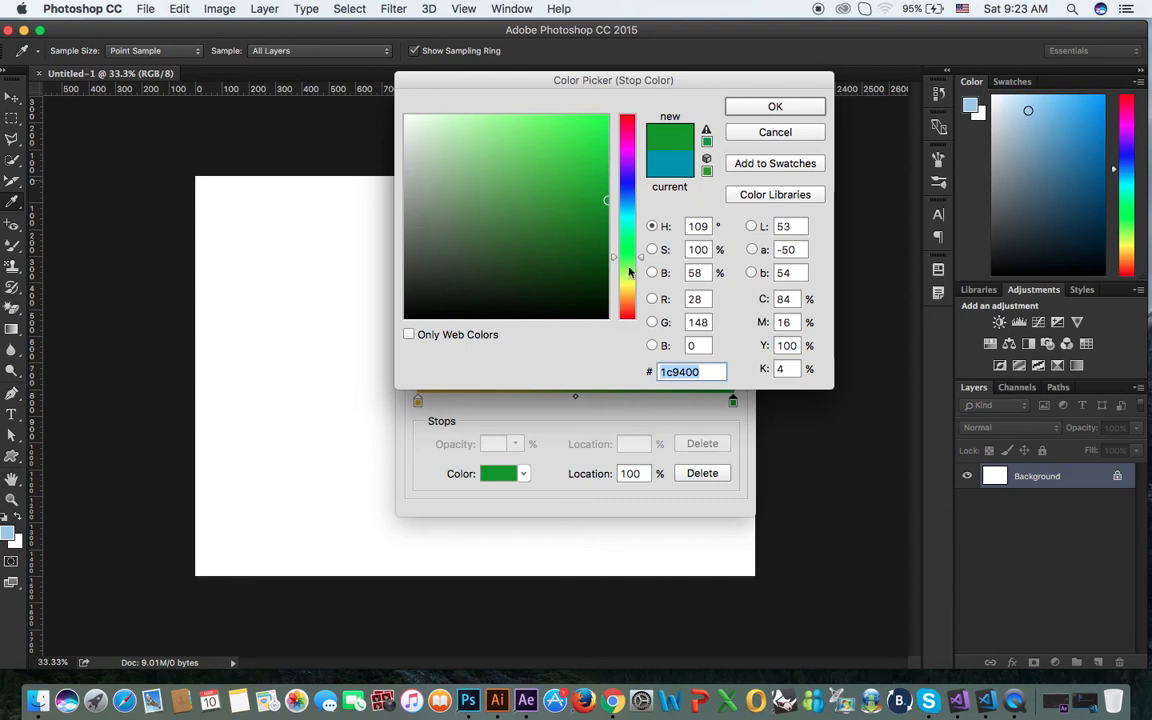
click(772, 106)
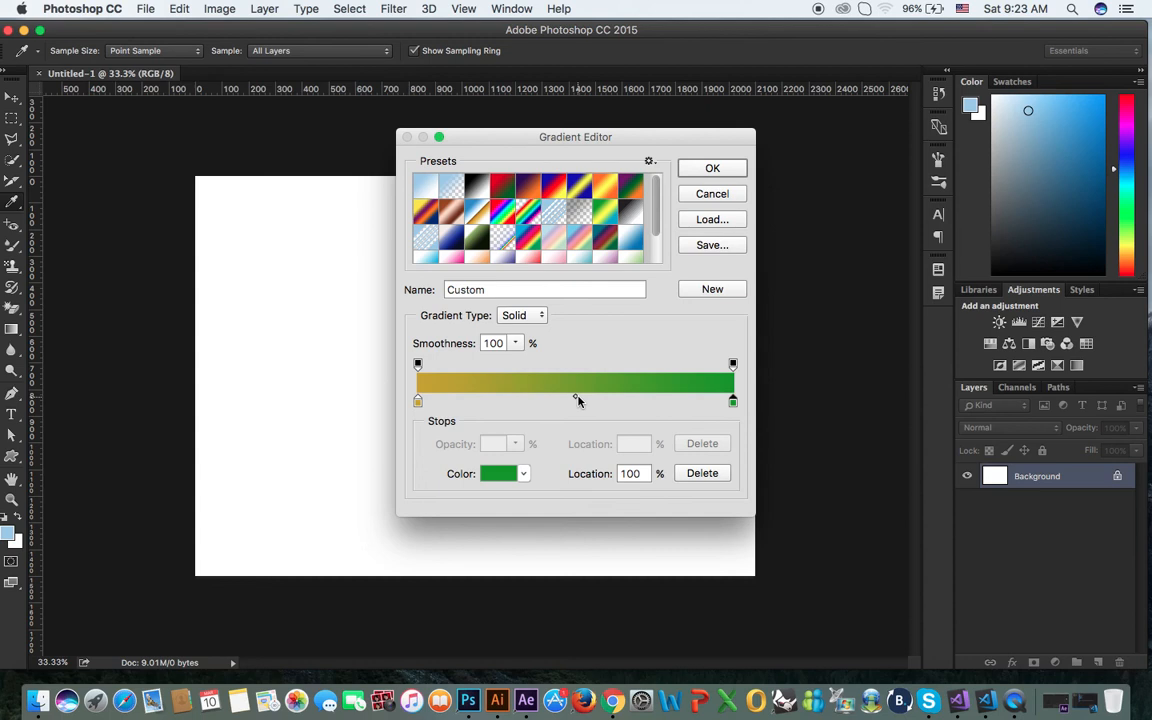
- Lighten the end color stop to green #49bb2e
click(733, 405)
click(498, 474)
drag(580, 190, 558, 169)
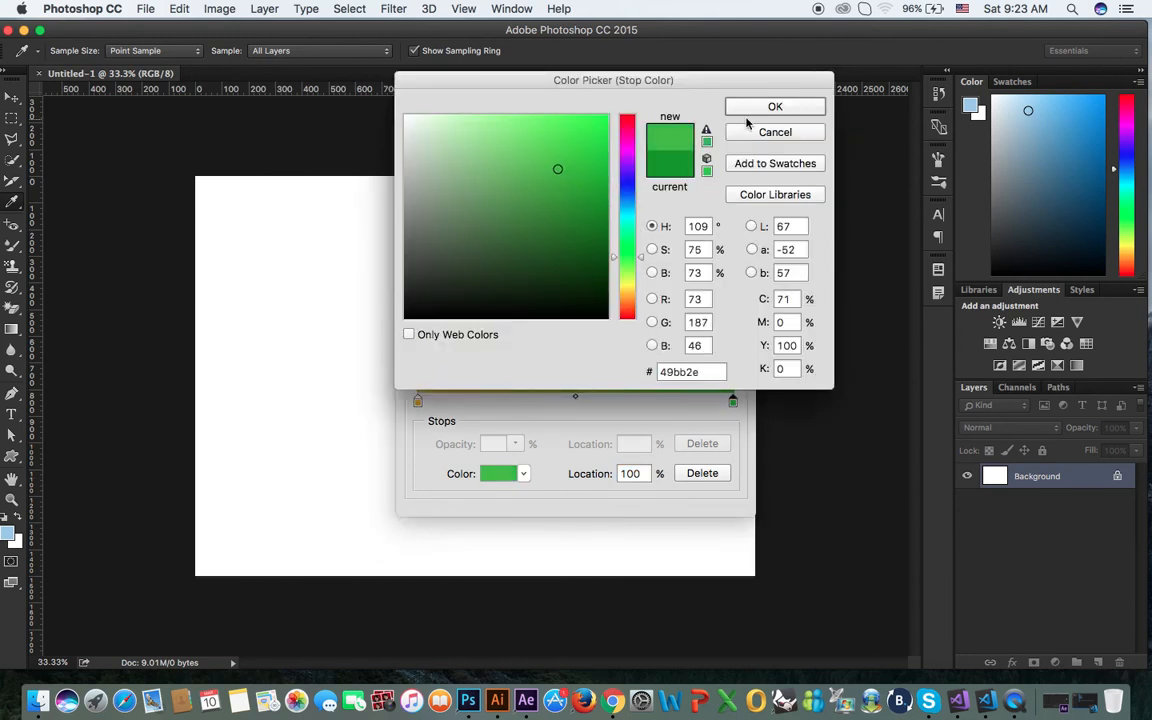
click(752, 108)
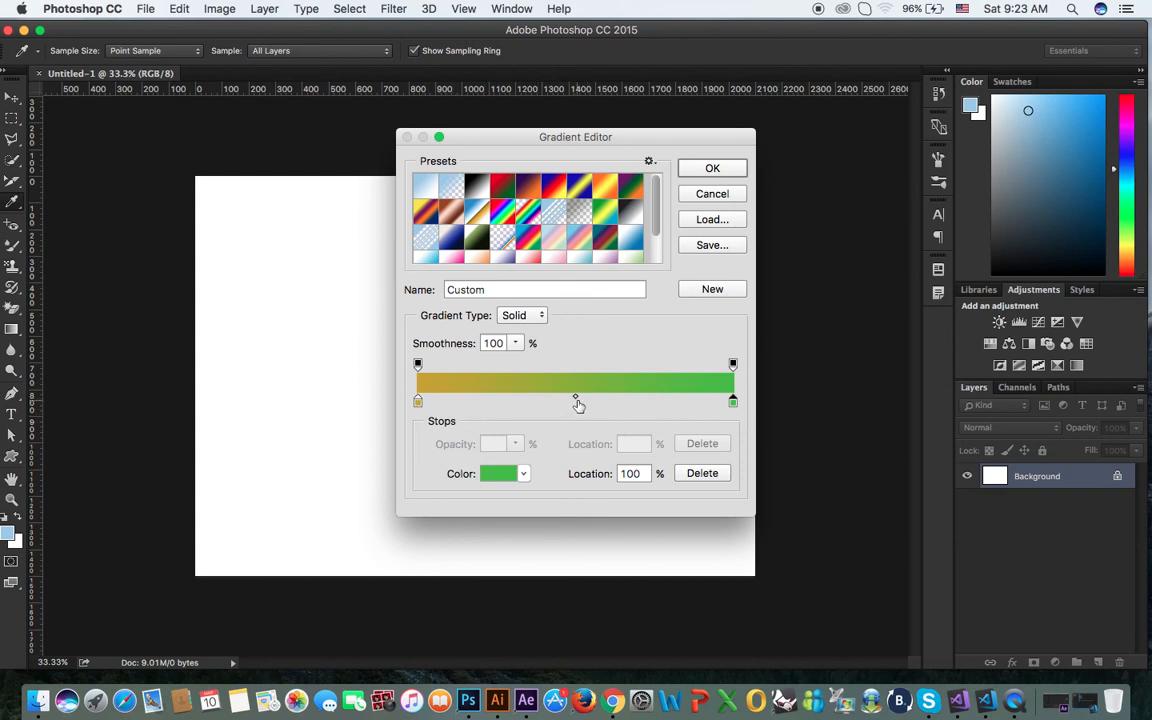
- Add two color stops between the gradient's ends, one at 52% and one moved to 27%
mouse_move(577, 401)
mouse_down()
mouse_move(460, 401)
mouse_move(697, 401)
mouse_move(578, 403)
mouse_up()
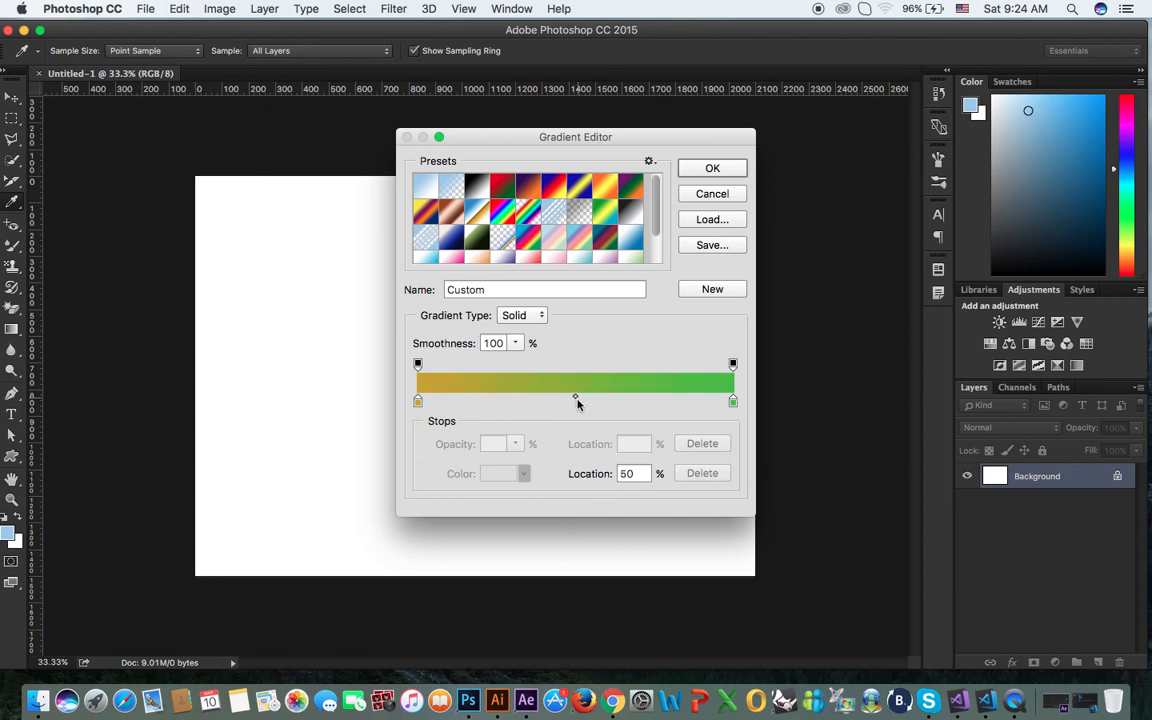
click(581, 403)
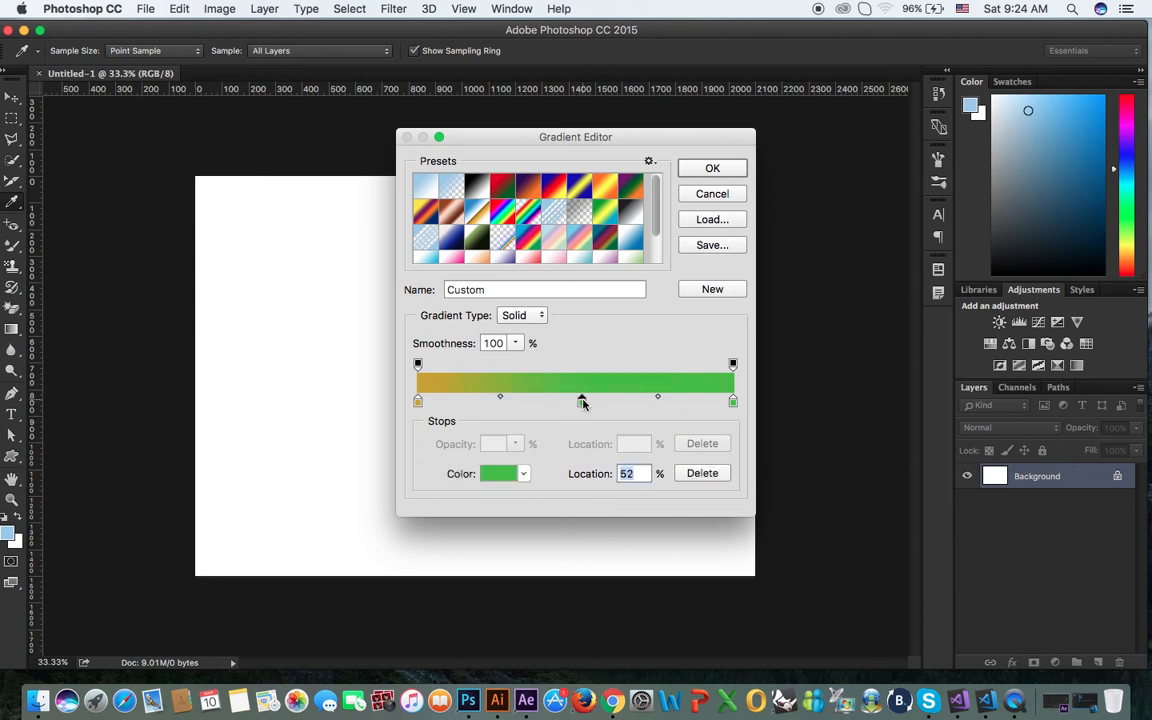
double_click(582, 402)
click(778, 133)
click(546, 402)
drag(546, 404, 502, 404)
- Set the color stop at 52% to a strong blue
click(582, 401)
click(523, 473)
click(505, 476)
click(500, 474)
click(627, 232)
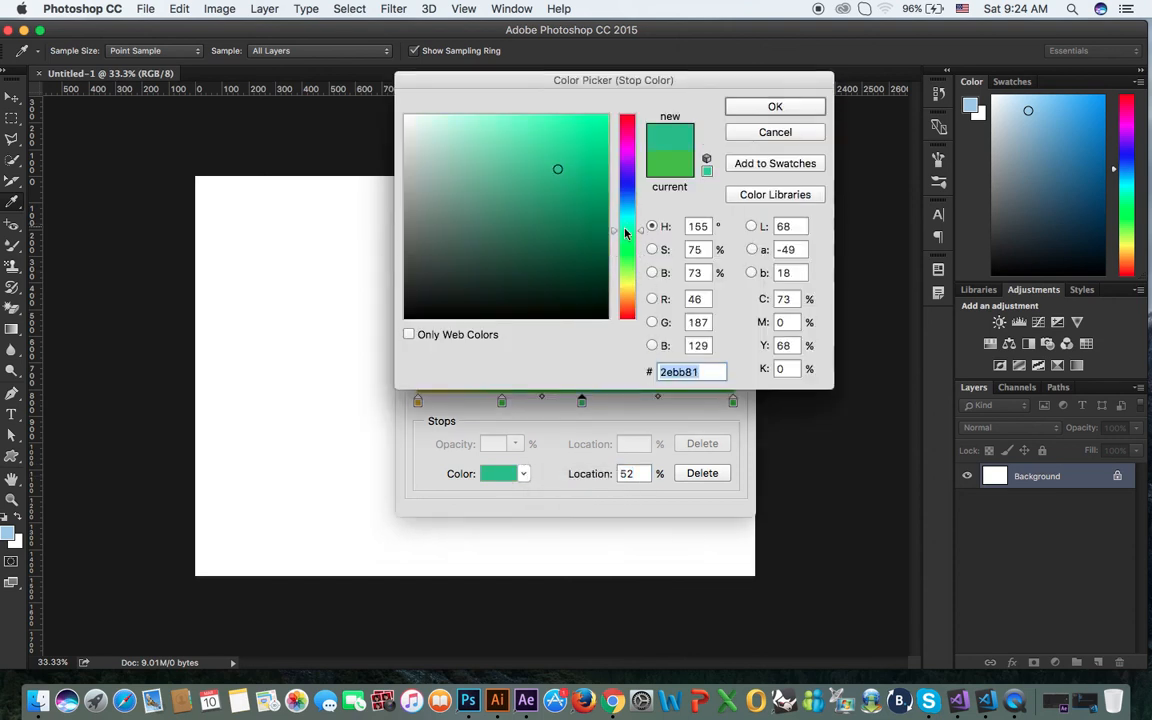
click(593, 164)
click(627, 209)
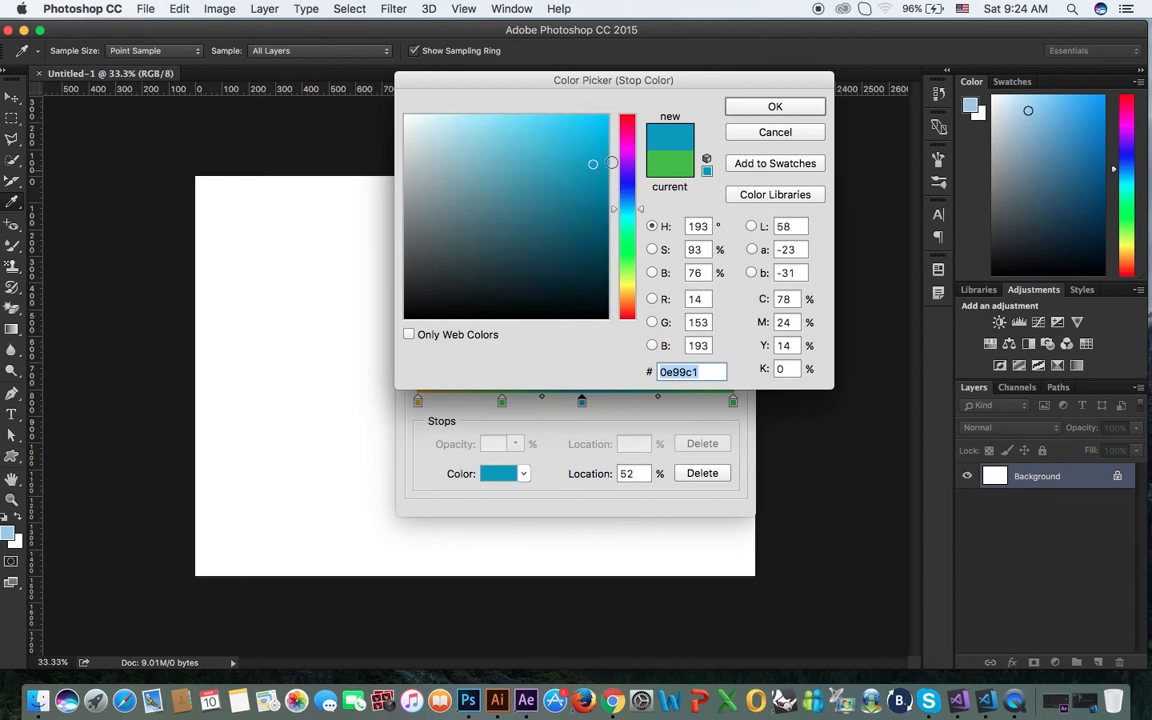
click(627, 186)
click(607, 133)
click(775, 106)
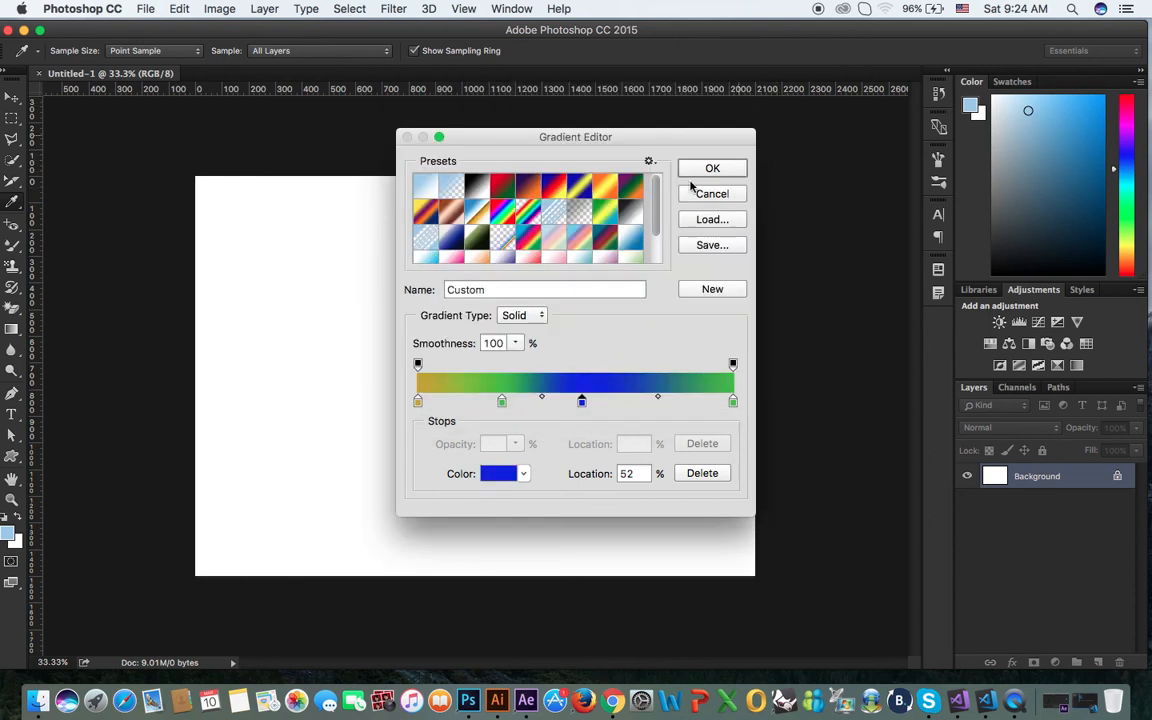
- Set the color stop at 27% to red #fe1520, move the blue stop to 62%, and accept the edited gradient
click(501, 401)
click(505, 476)
click(627, 213)
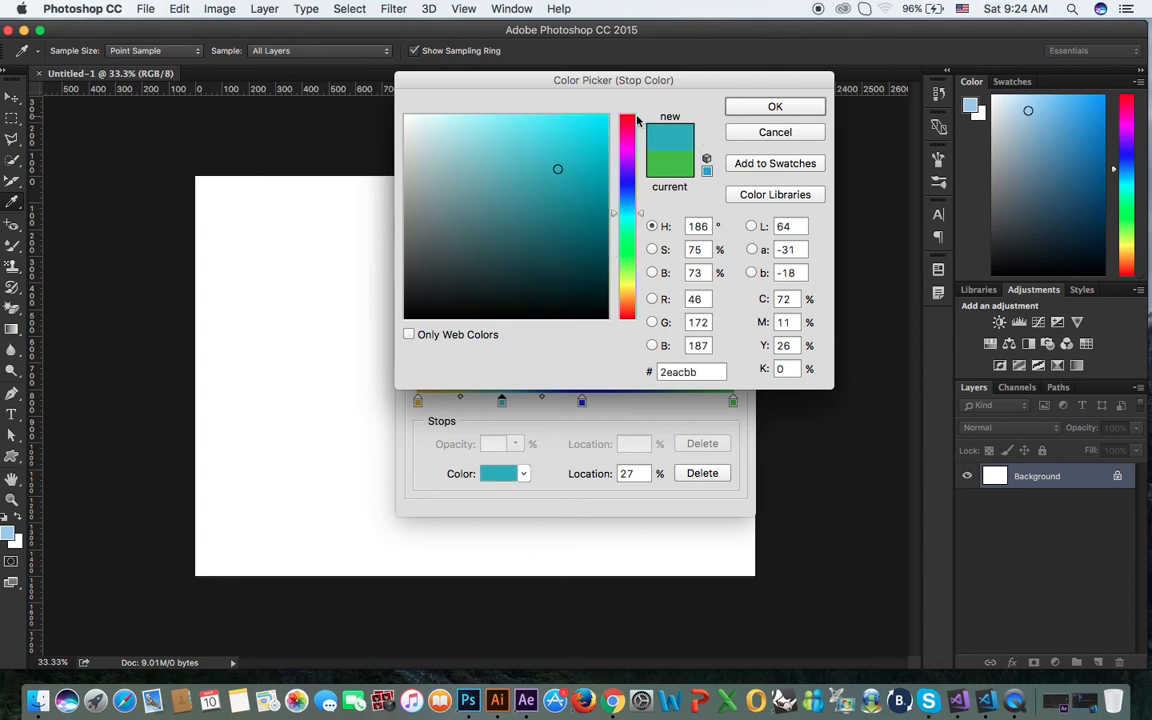
click(627, 117)
click(591, 116)
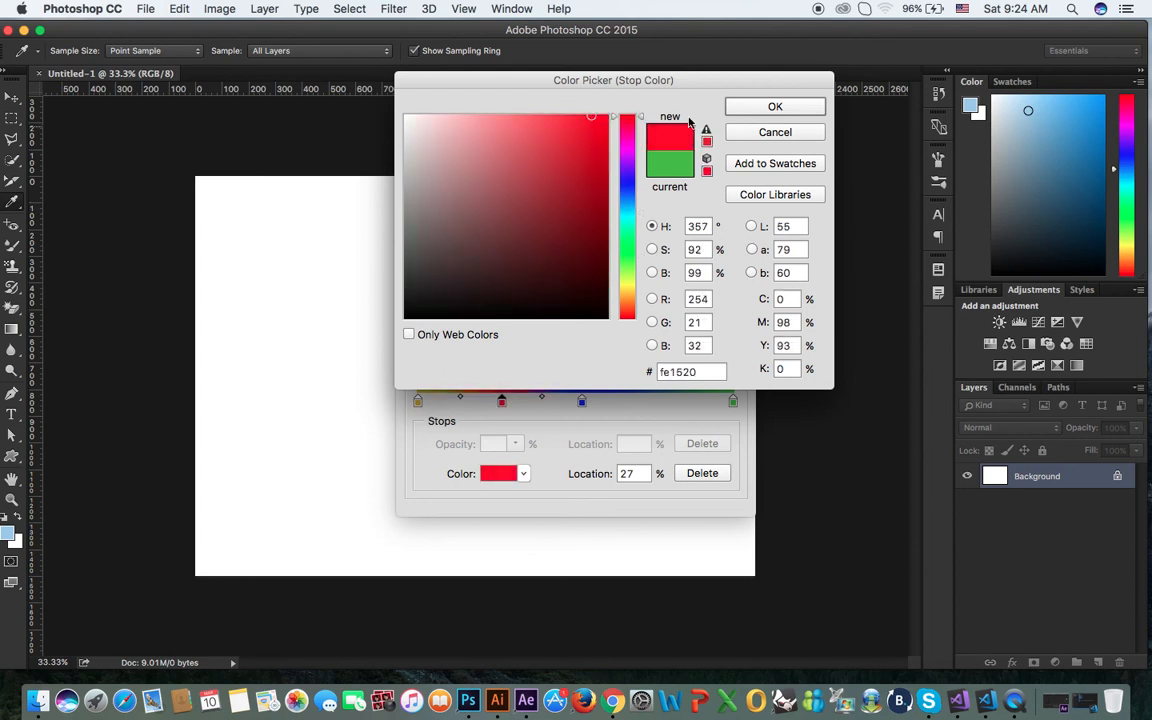
click(745, 106)
drag(583, 403, 612, 404)
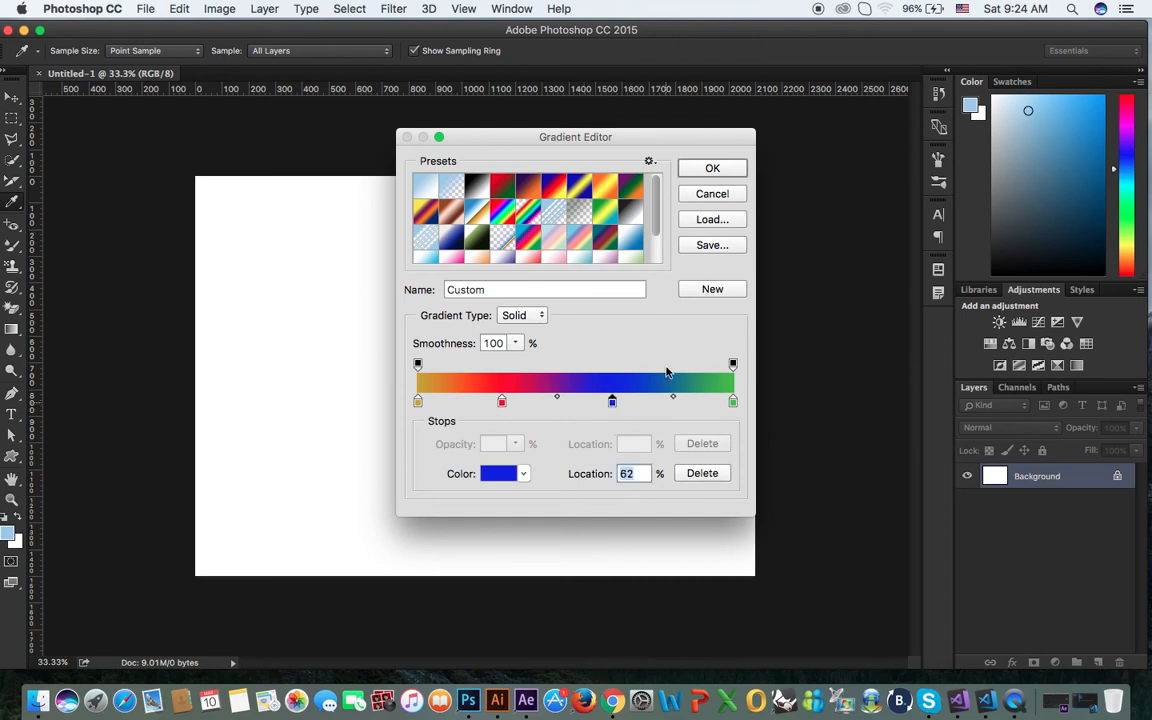
click(734, 172)
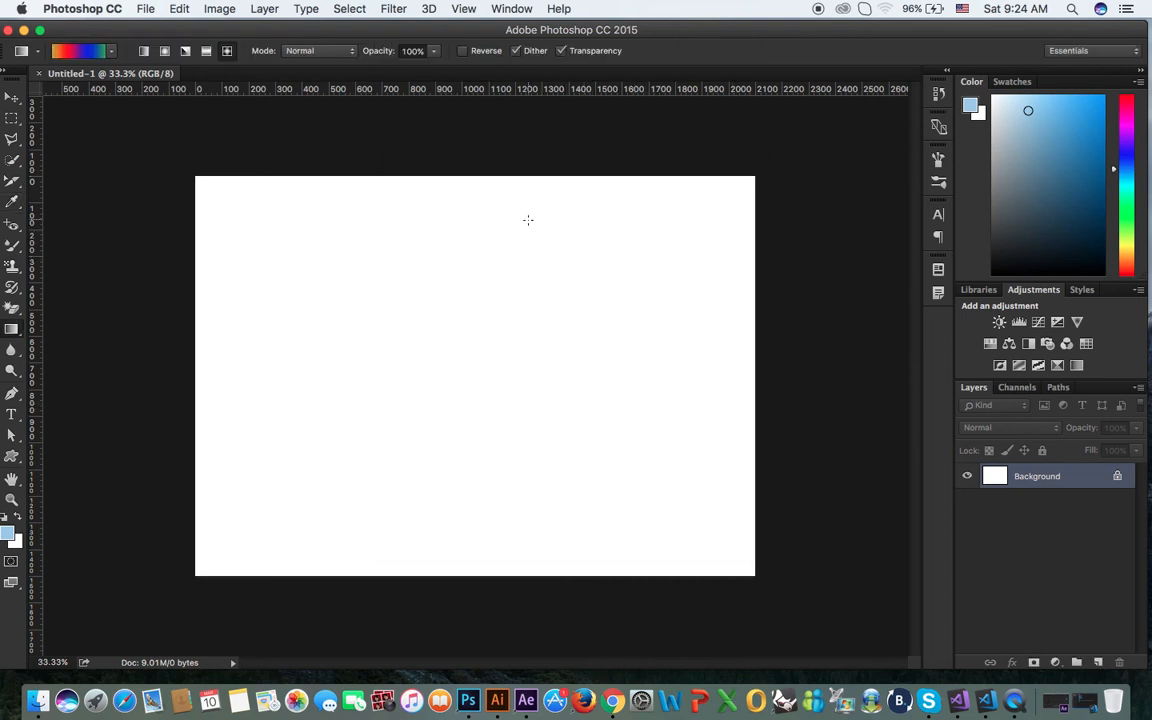
- Try the custom gradient as a diamond fill from the upper middle of the canvas, undo it, and draw a longer one
drag(487, 266, 486, 508)
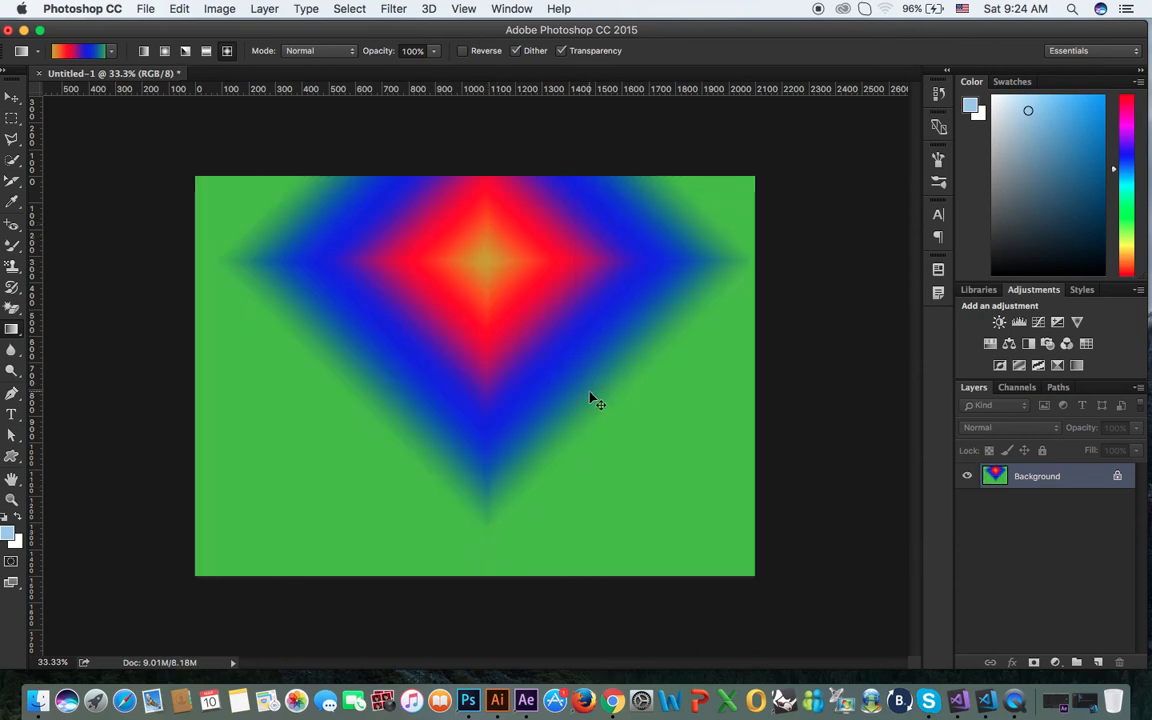
key(super+z)
drag(491, 267, 504, 561)
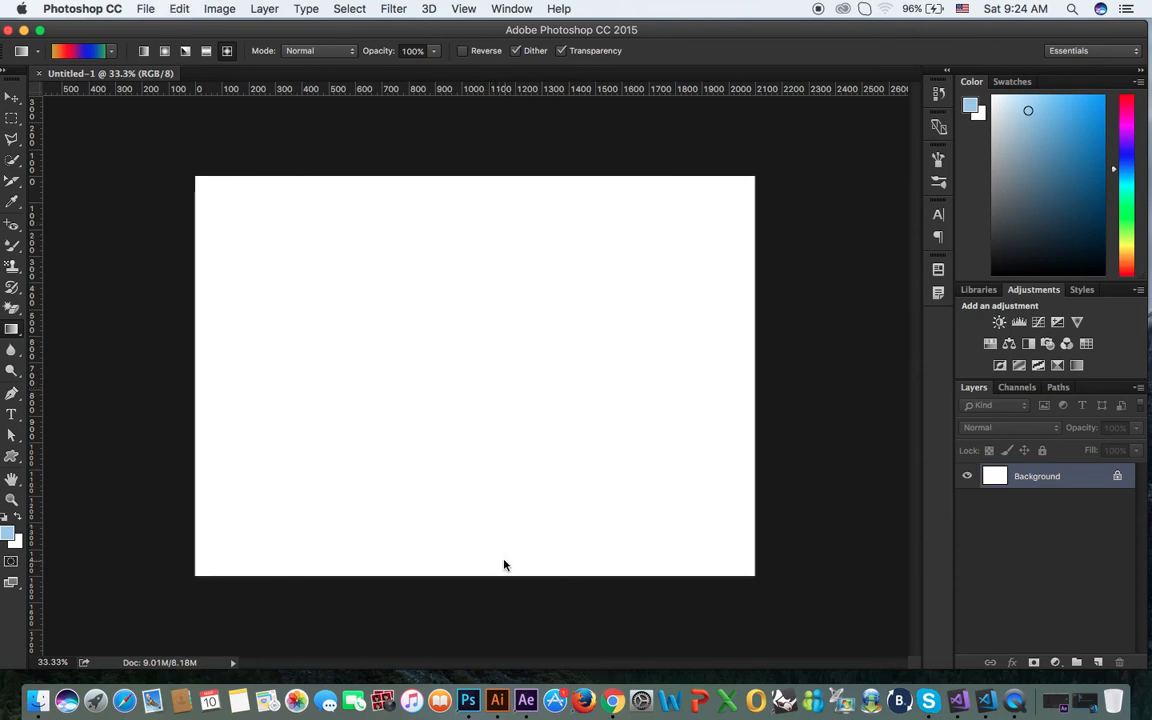